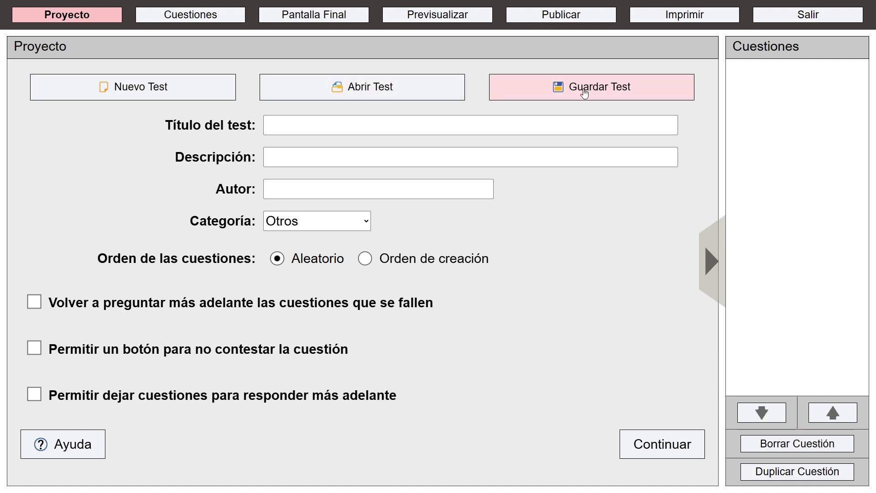
- Enter CÓMO CREAR UN TEST EN DAYPO as the test title
{"action": "left_click", "coordinate": [293, 123]}
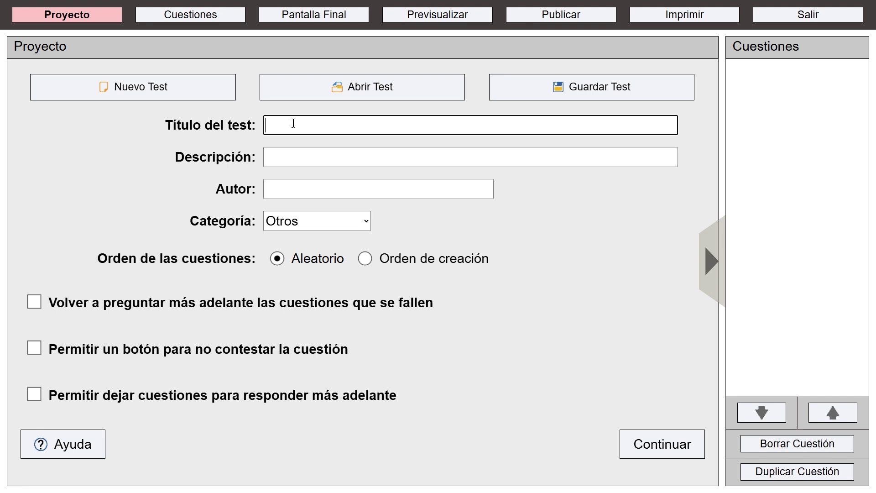
{"action": "type", "text": "CÓMO CREAR E"}
{"action": "key", "text": "BackSpace"}
{"action": "type", "text": "UN TEST EN"}
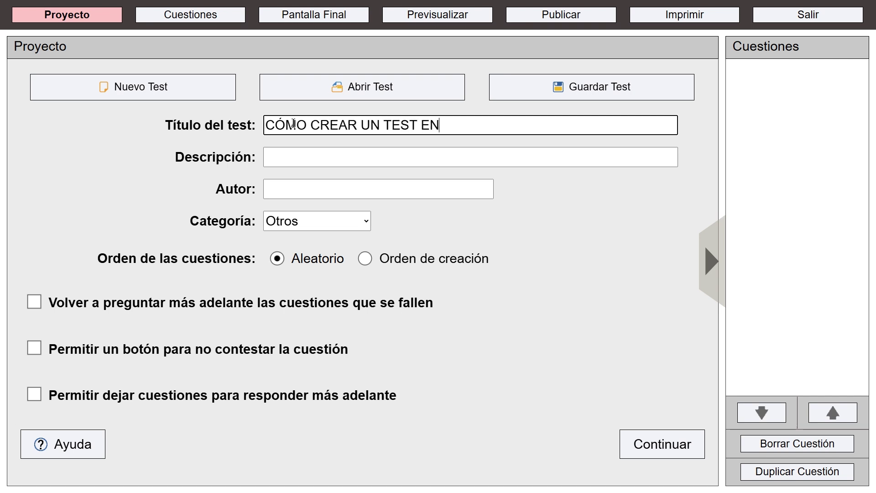
{"action": "type", "text": " DAYPO"}
- Enter APRENDIEDO COLORES EN INGLÉS as the test description
{"action": "left_click", "coordinate": [311, 154]}
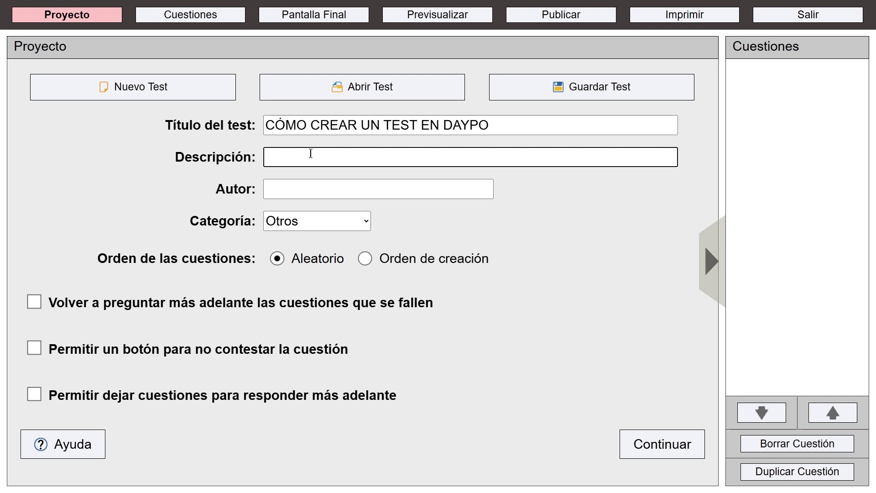
{"action": "type", "text": "APRIEND"}
{"action": "key", "text": "BackSpace"}
{"action": "key", "text": "BackSpace"}
{"action": "key", "text": "BackSpace"}
{"action": "type", "text": "ENDIEDO"}
{"action": "key", "text": "BackSpace"}
{"action": "type", "text": "DO COLORE"}
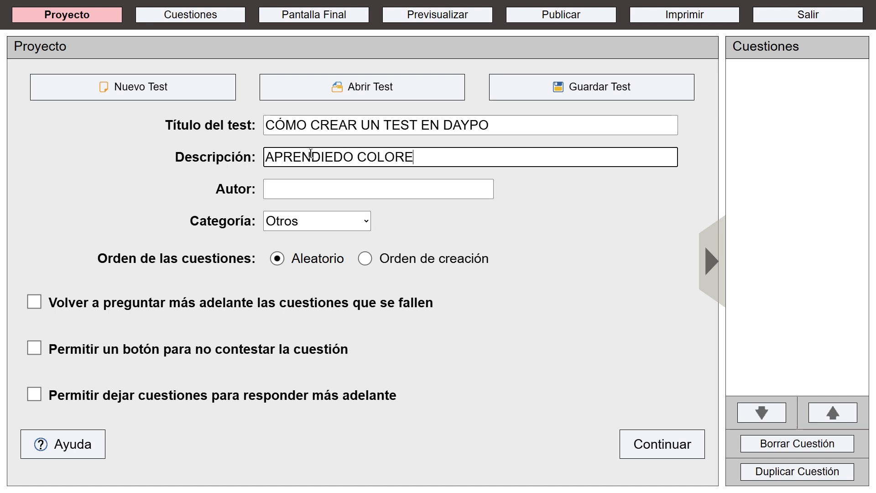
{"action": "type", "text": "S EN INGLÉS"}
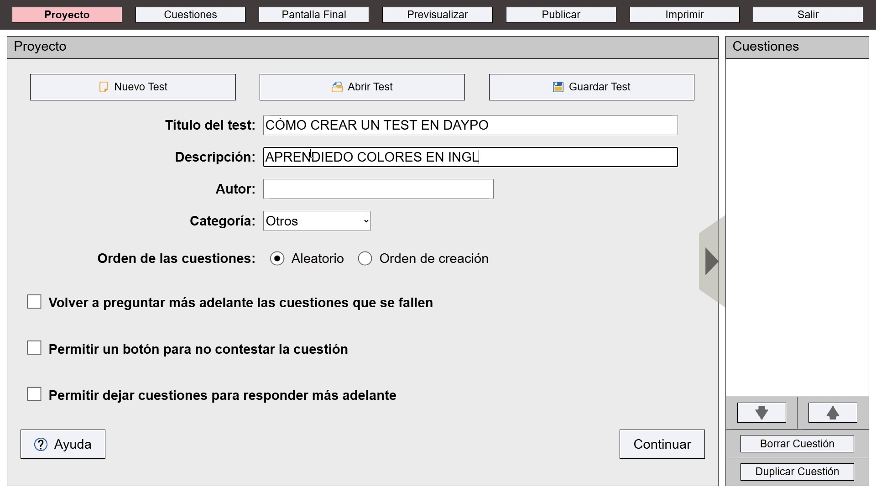
- Set the author to DAYPO and the category to Idiomas, with failed questions asked again further on
{"action": "left_click", "coordinate": [307, 194]}
{"action": "type", "text": "DAYPO"}
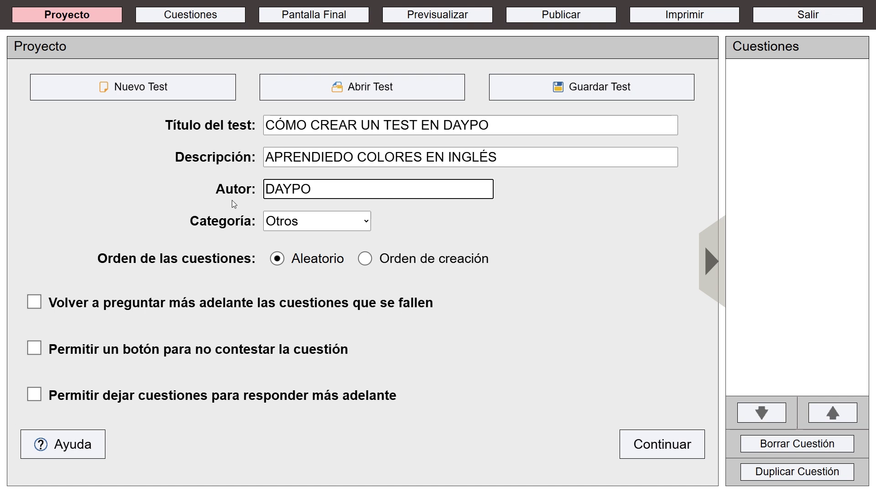
{"action": "left_click", "coordinate": [335, 226]}
{"action": "left_click", "coordinate": [301, 369]}
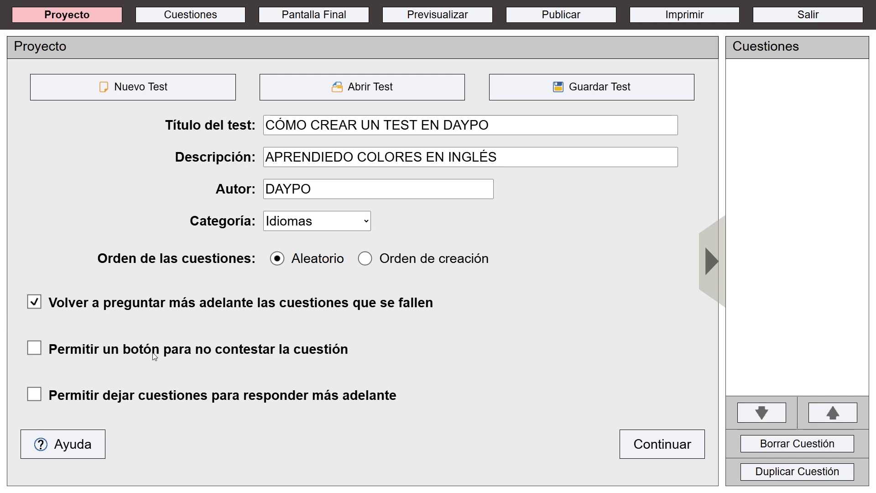
- Continue to the question editor and set the first item's type to Sección
{"action": "left_click", "coordinate": [647, 454]}
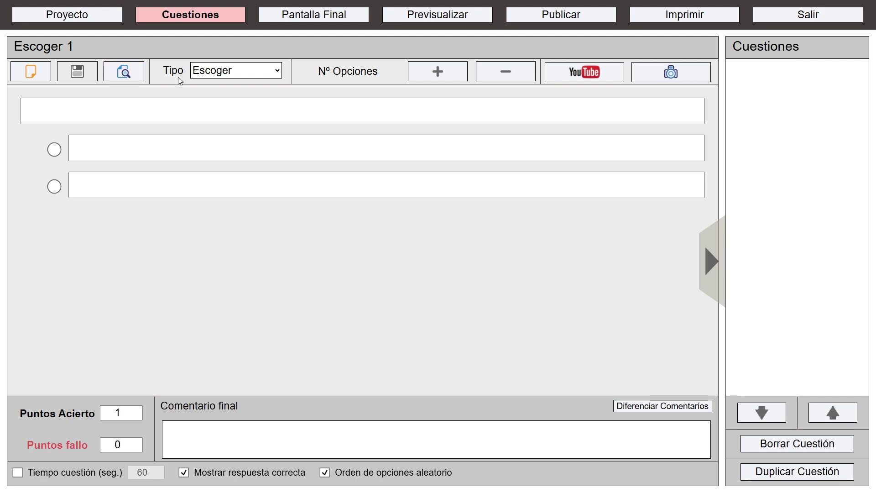
{"action": "left_click", "coordinate": [261, 76]}
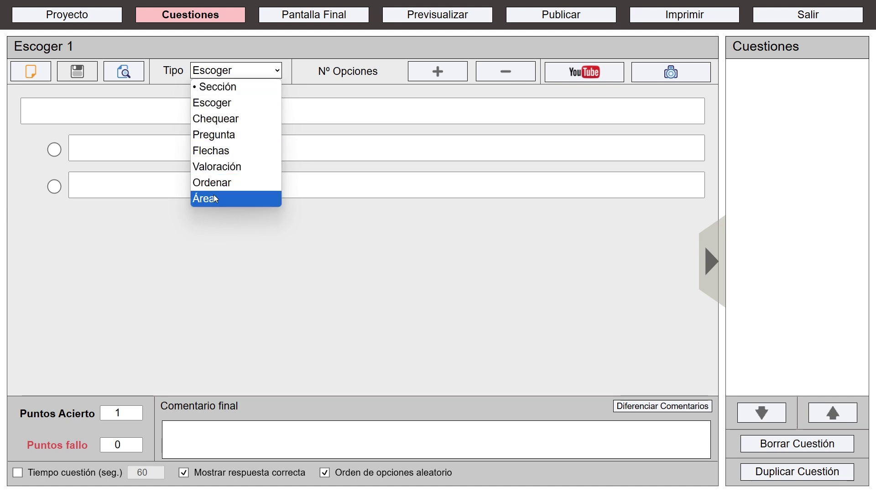
{"action": "left_click", "coordinate": [229, 89]}
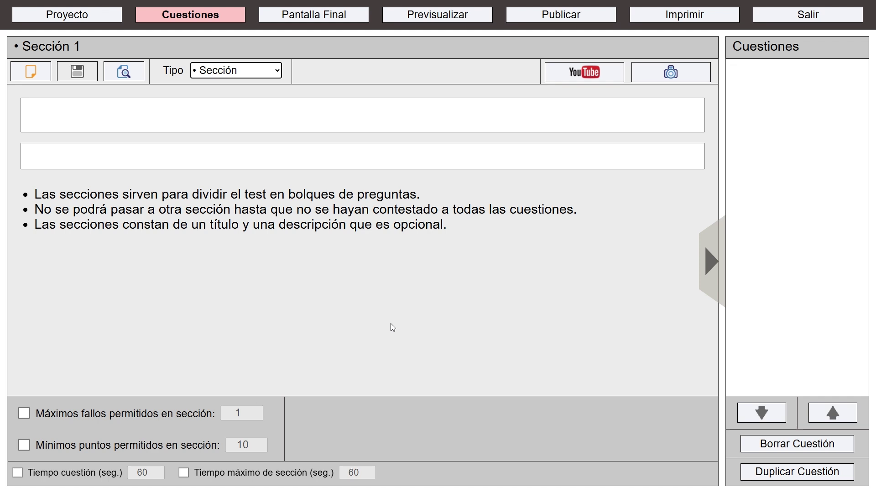
- Title the section COLORES EN INGLÉS SIN IMÁGENES, leaving its description empty
{"action": "left_click", "coordinate": [331, 120]}
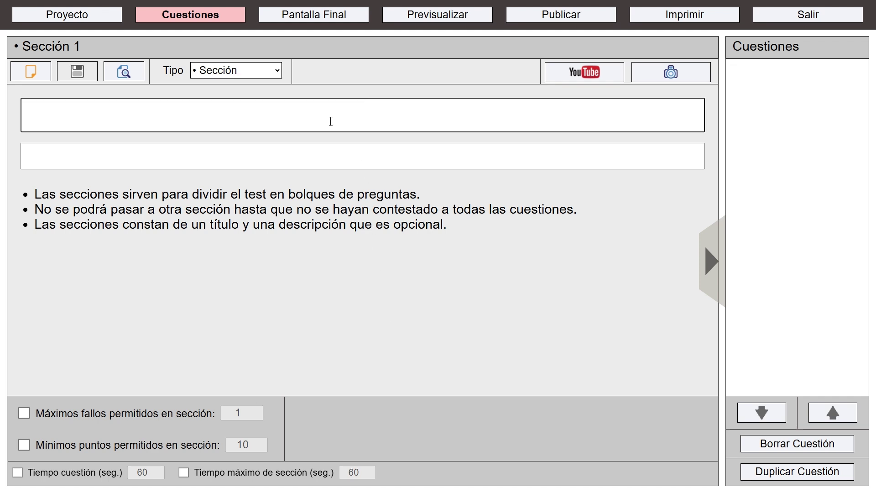
{"action": "left_click", "coordinate": [259, 159]}
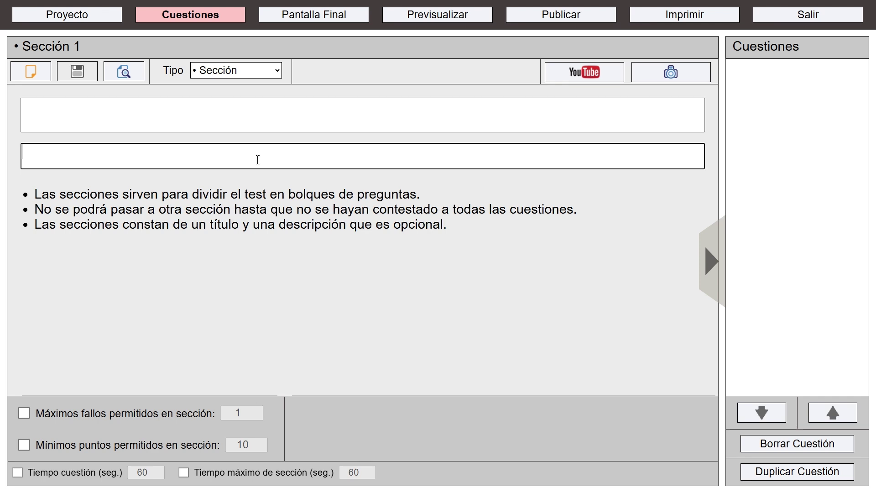
{"action": "left_click", "coordinate": [338, 108]}
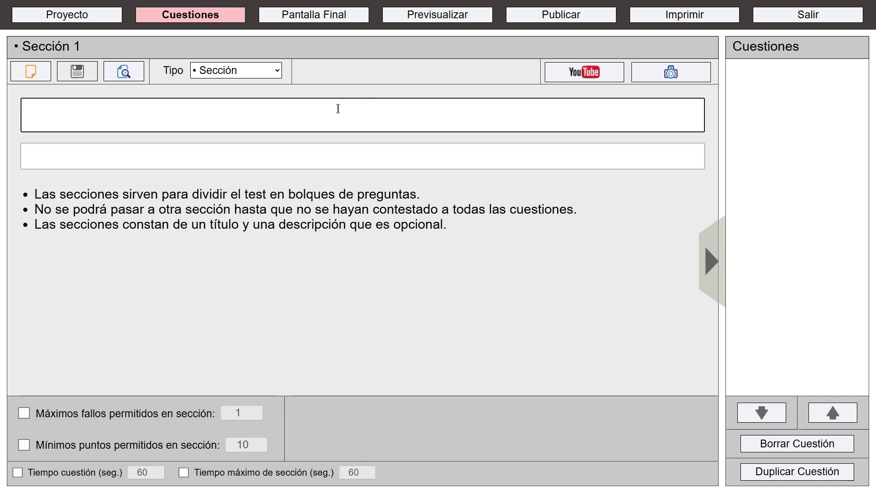
{"action": "type", "text": "COLORE"}
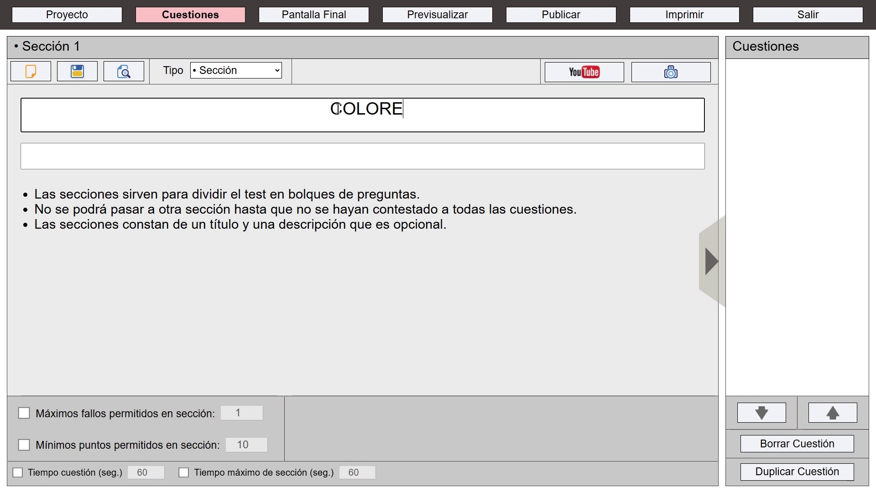
{"action": "type", "text": "S EN INGLÉS"}
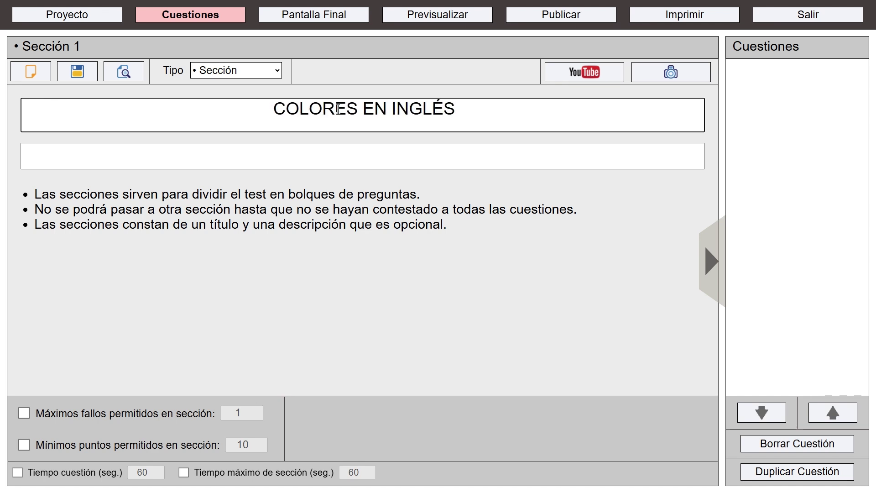
{"action": "type", "text": "SIN "}
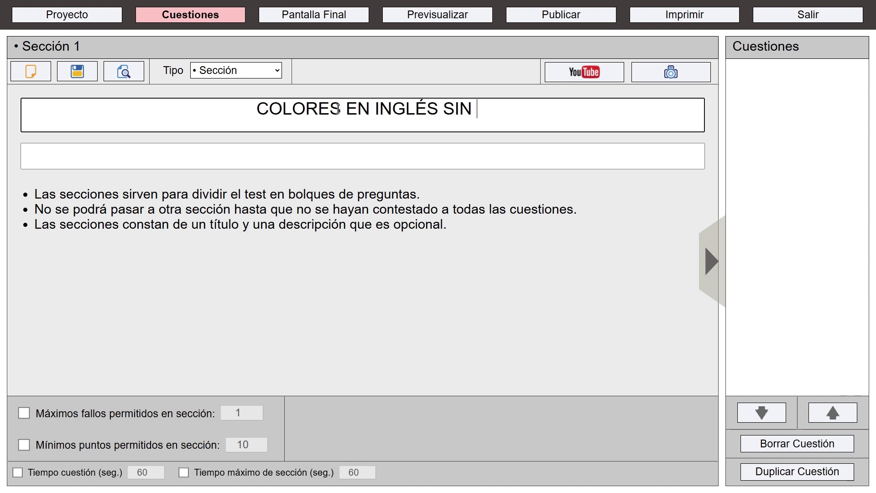
{"action": "type", "text": "IMÁGNES"}
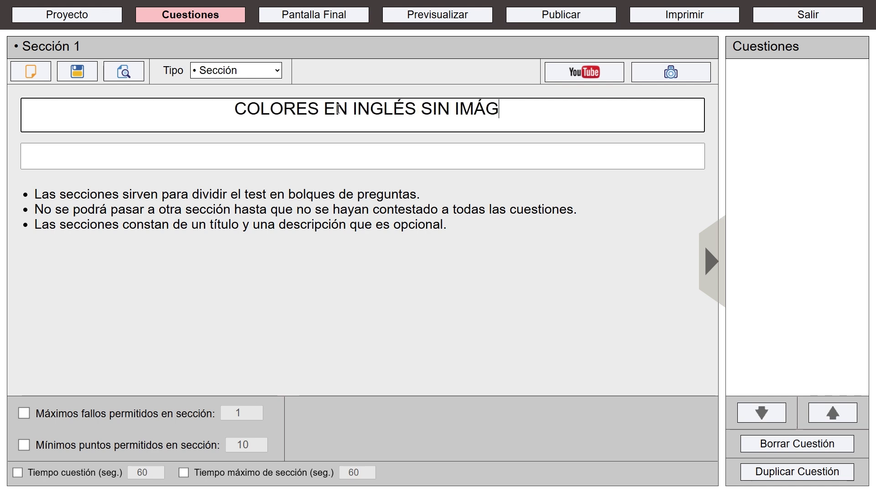
{"action": "key", "text": "Left"}
{"action": "key", "text": "Left"}
{"action": "key", "text": "Left"}
{"action": "type", "text": "E"}
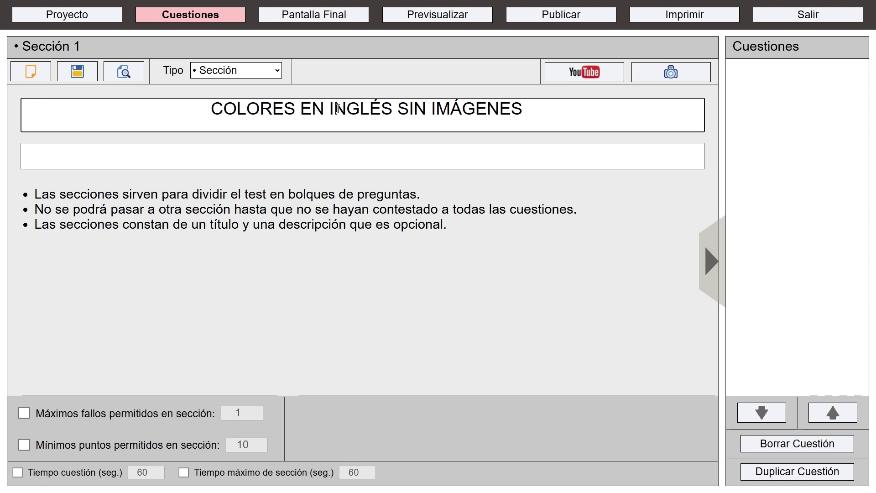
- Try out the section's failure, points and time limits, switching each one on and off again
{"action": "left_click", "coordinate": [26, 414]}
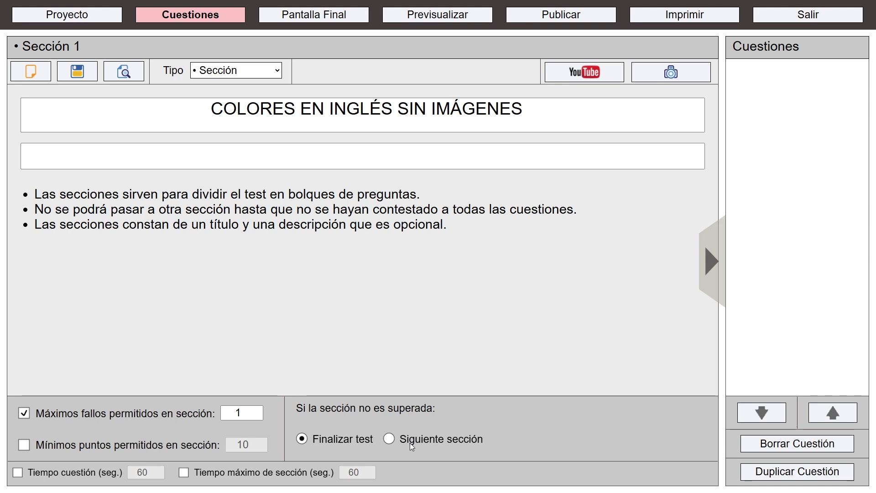
{"action": "left_click", "coordinate": [24, 444]}
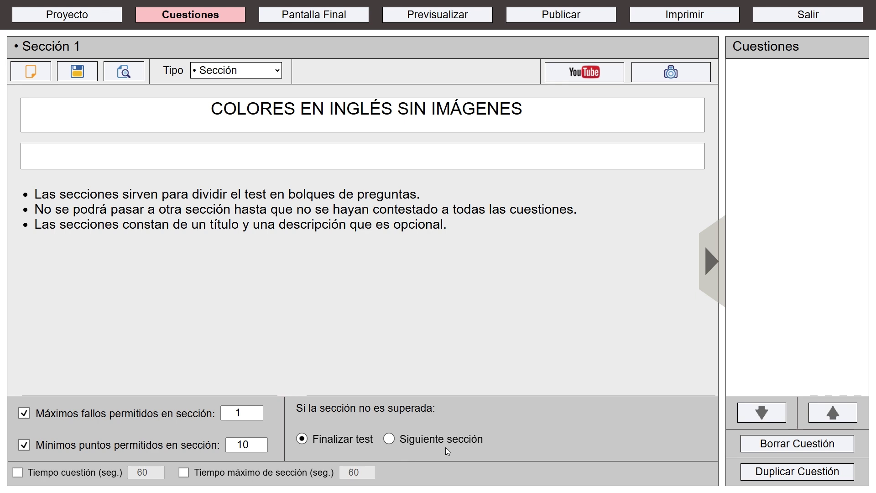
{"action": "left_click", "coordinate": [28, 413]}
{"action": "left_click", "coordinate": [25, 445]}
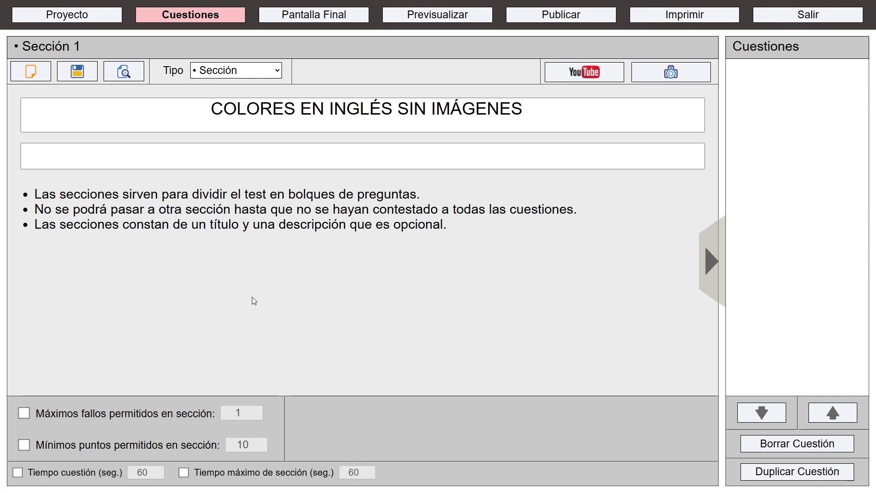
{"action": "left_click", "coordinate": [18, 472]}
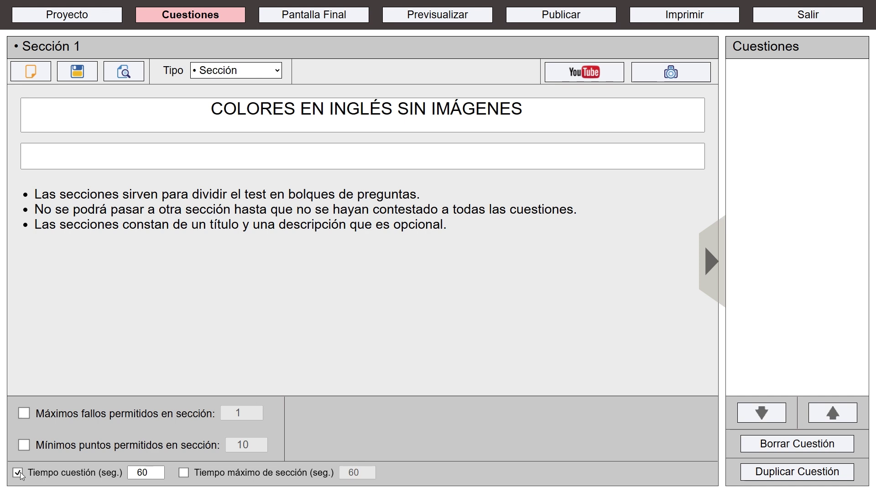
{"action": "left_click", "coordinate": [18, 472]}
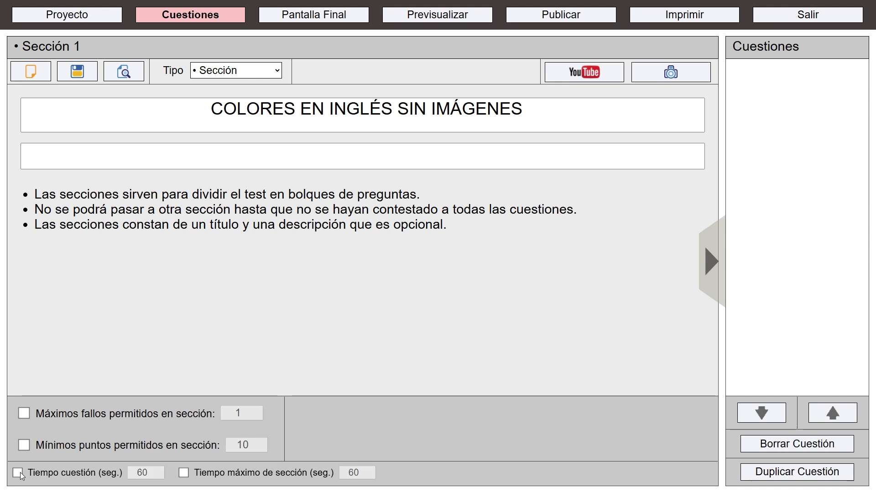
{"action": "left_click", "coordinate": [184, 475]}
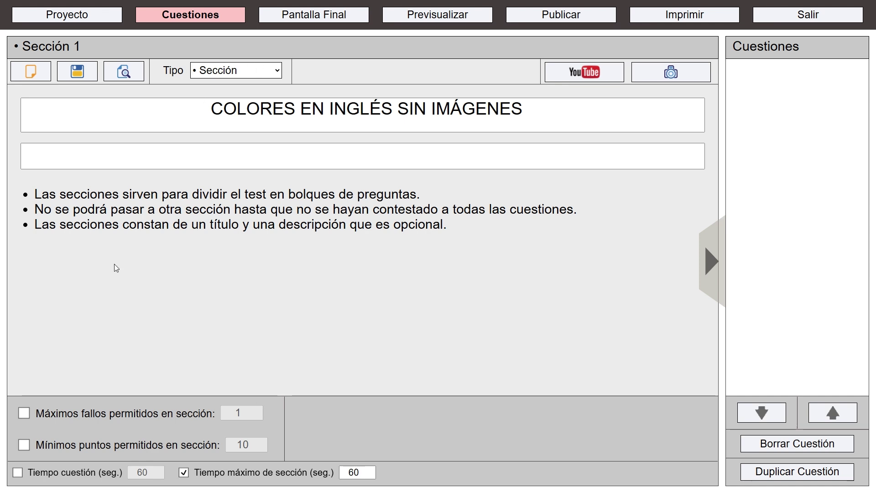
{"action": "left_click", "coordinate": [185, 471]}
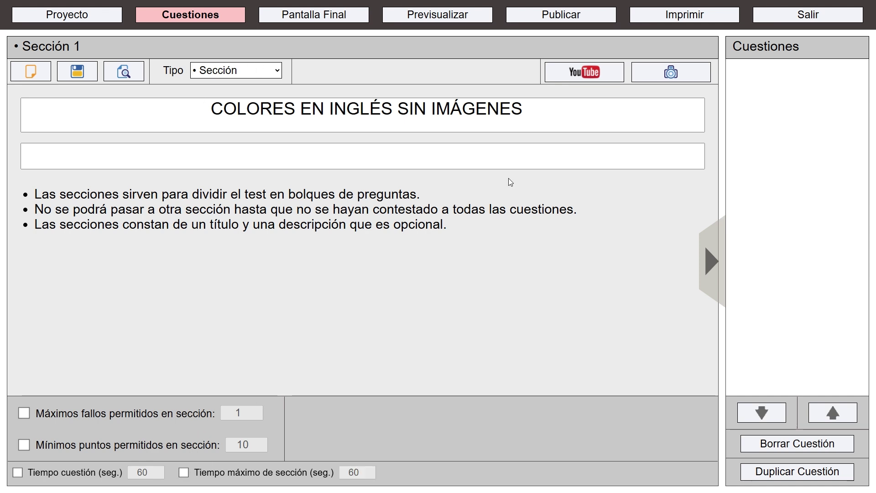
- Save the section and create a new question of type Escoger
{"action": "left_click", "coordinate": [71, 82]}
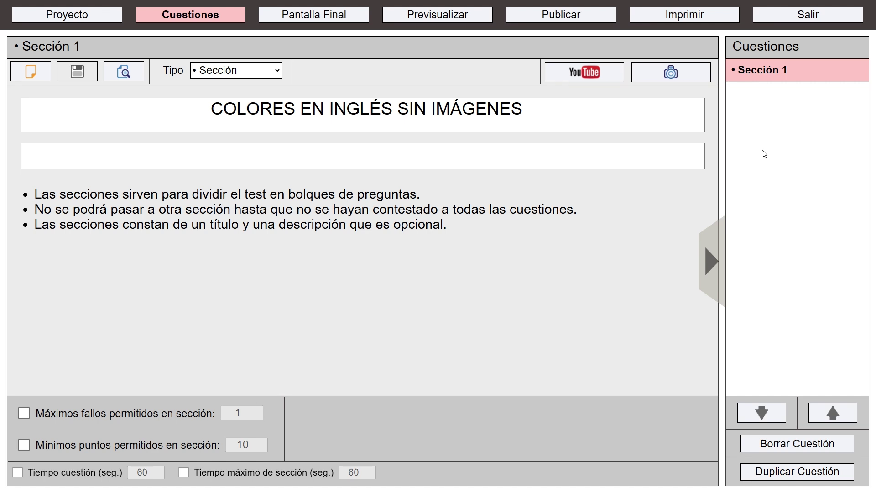
{"action": "left_click", "coordinate": [32, 73]}
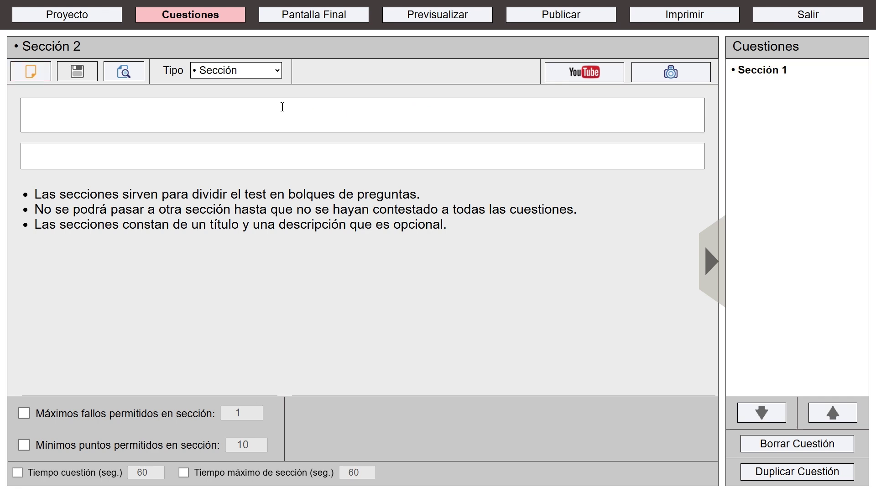
{"action": "left_click", "coordinate": [258, 74]}
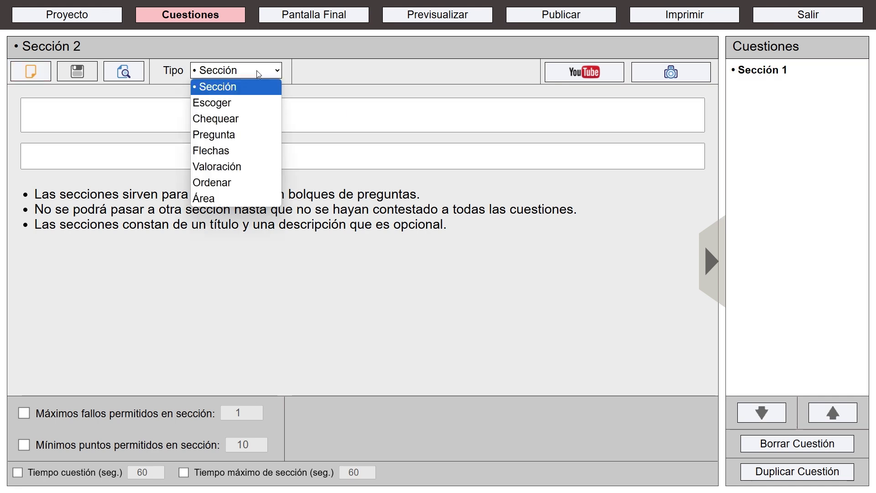
{"action": "left_click", "coordinate": [233, 106]}
- Enter ¿CÓMO SE ESCRIBE EN INGLÉS ROJO? as the question text
{"action": "left_click", "coordinate": [224, 112]}
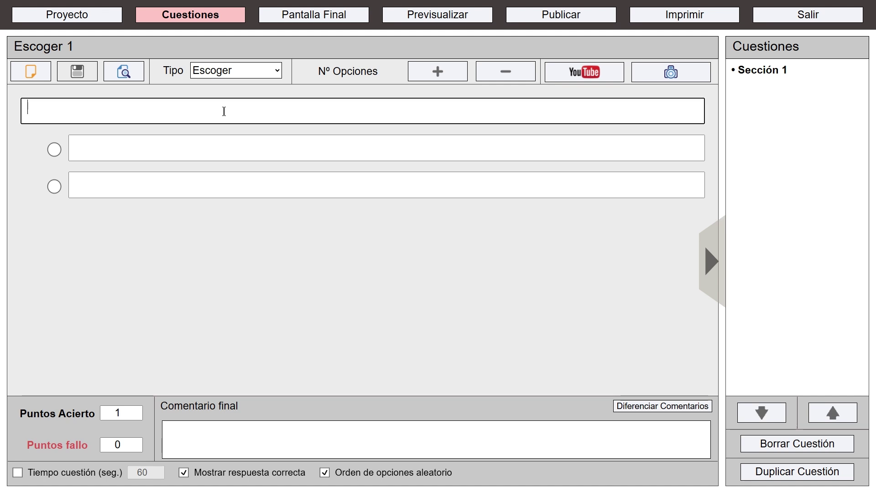
{"action": "type", "text": "¿CÓMO SE ESC"}
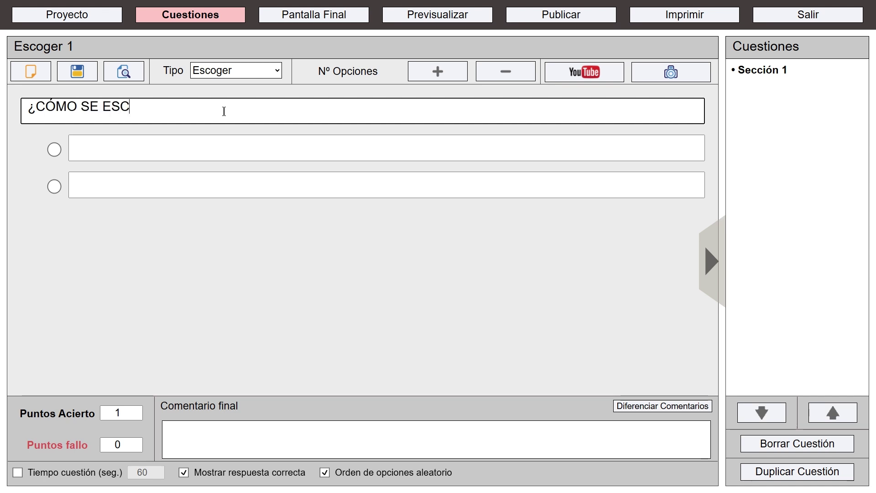
{"action": "type", "text": "RIBE EN INGLÉS "}
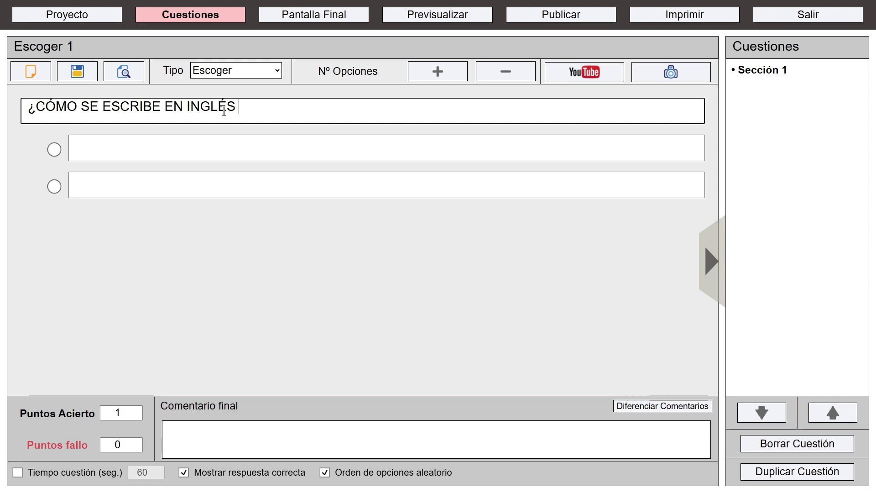
{"action": "type", "text": "ROJO?"}
- Set the number of answer options for the question to three
{"action": "left_click", "coordinate": [118, 150]}
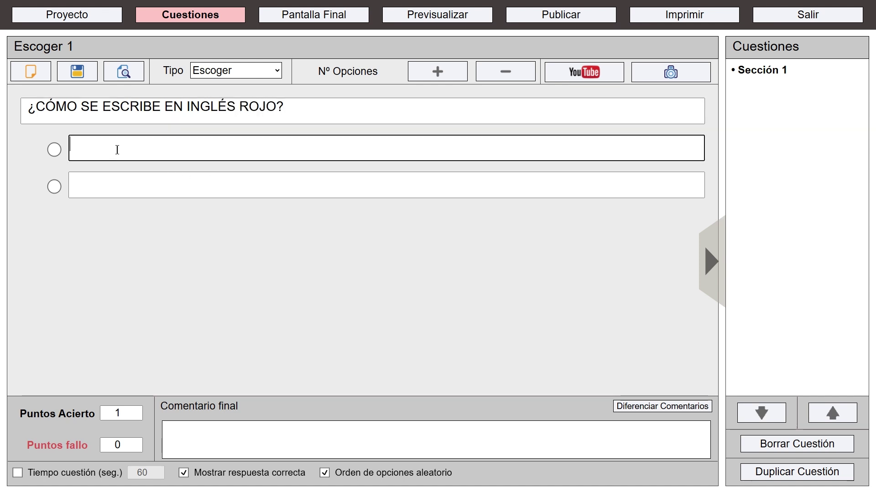
{"action": "left_click", "coordinate": [440, 78]}
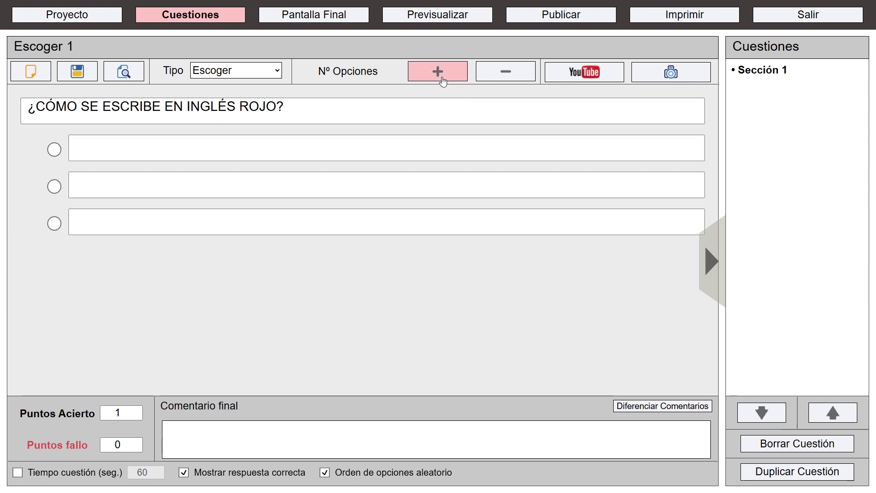
{"action": "left_click", "coordinate": [440, 78]}
{"action": "left_click", "coordinate": [513, 75]}
{"action": "left_click", "coordinate": [505, 71]}
{"action": "left_click", "coordinate": [437, 71]}
- Fill in the answers GREEN, BLUE and RED, and mark RED as the correct one
{"action": "left_click", "coordinate": [129, 152]}
{"action": "type", "text": "GREEN"}
{"action": "key", "text": "Tab"}
{"action": "type", "text": "BLUE"}
{"action": "key", "text": "Tab"}
{"action": "type", "text": "RED"}
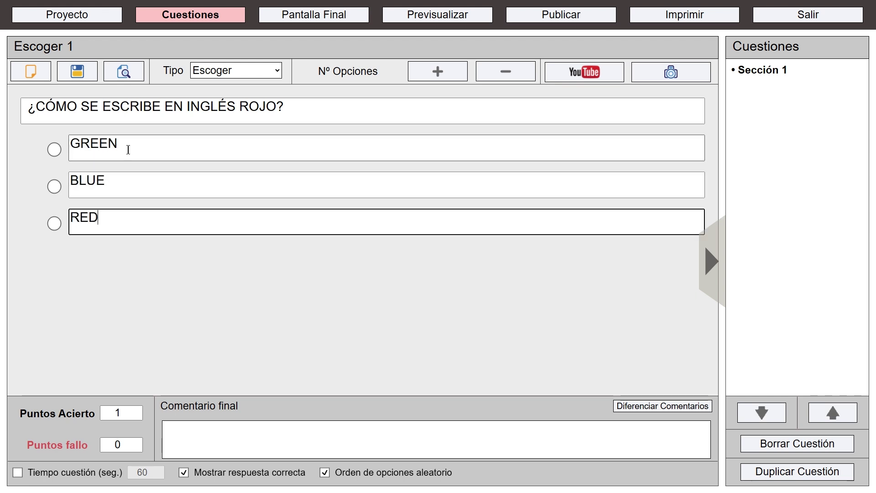
{"action": "left_click", "coordinate": [54, 224]}
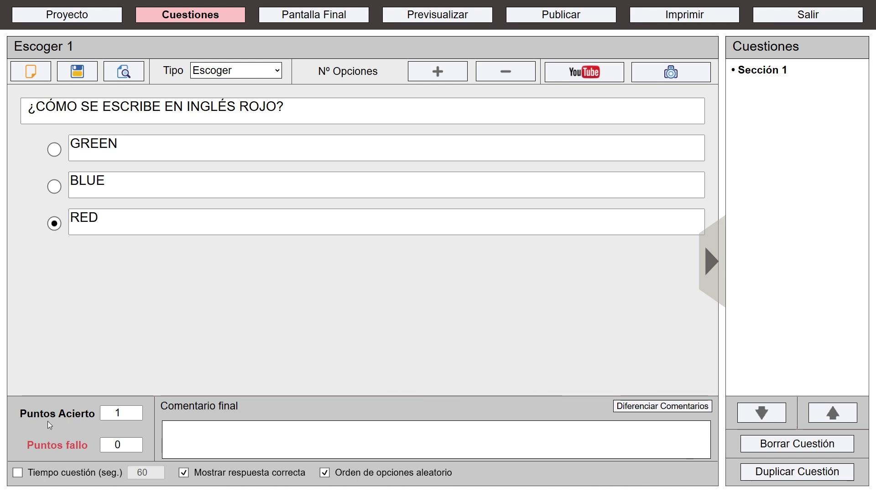
- Set the points for a correct answer to 3 and the points for a wrong answer to -1
{"action": "mouse_move", "coordinate": [138, 414]}
{"action": "left_click", "coordinate": [137, 449]}
{"action": "left_click", "coordinate": [138, 410]}
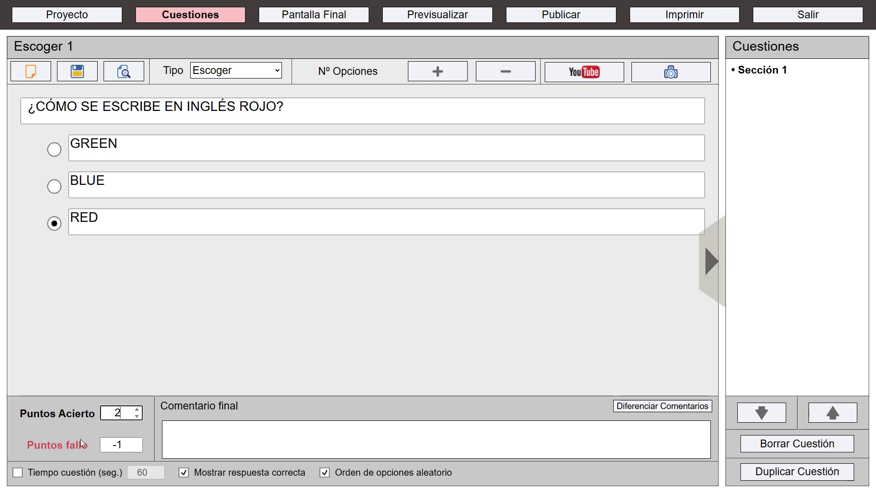
{"action": "left_click", "coordinate": [137, 410]}
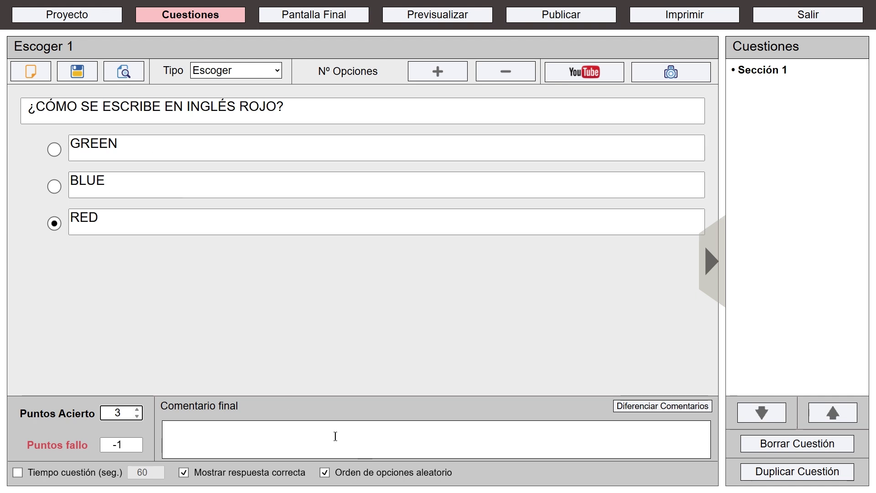
- Split the final comment into separate comments for correct and wrong answers, and merge them back into one
{"action": "left_click", "coordinate": [422, 436]}
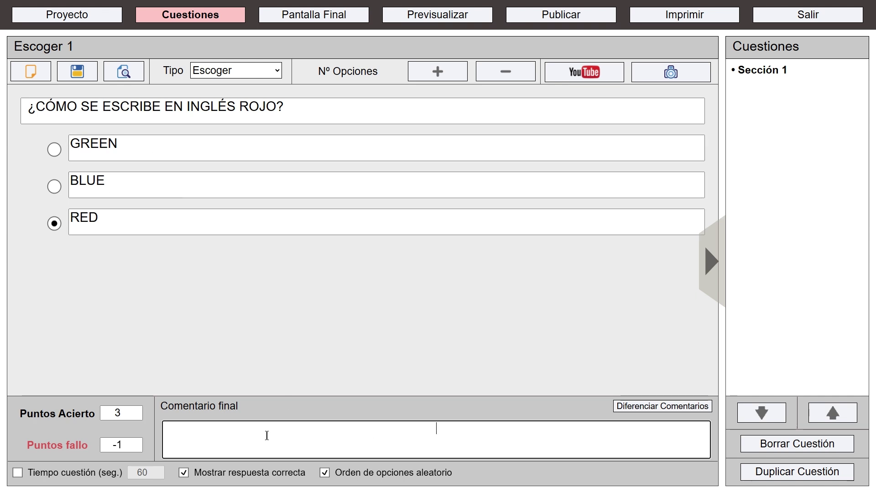
{"action": "left_click", "coordinate": [655, 411]}
{"action": "left_click", "coordinate": [244, 433]}
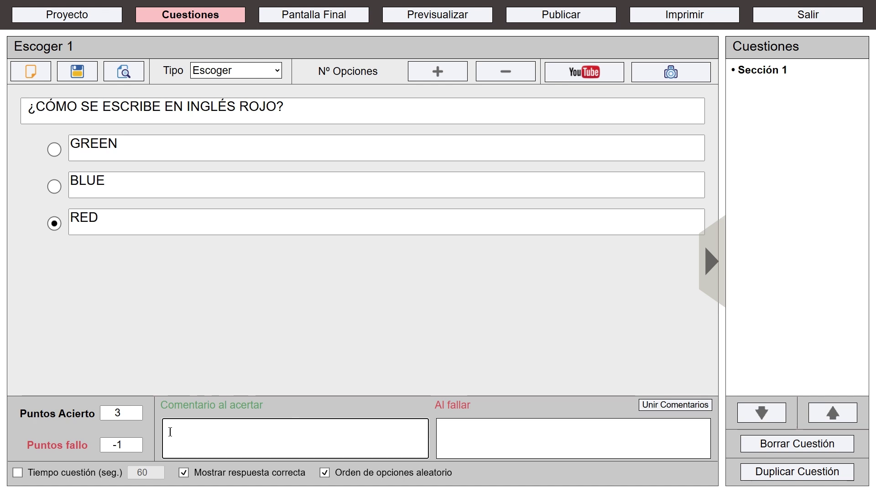
{"action": "left_click", "coordinate": [608, 437]}
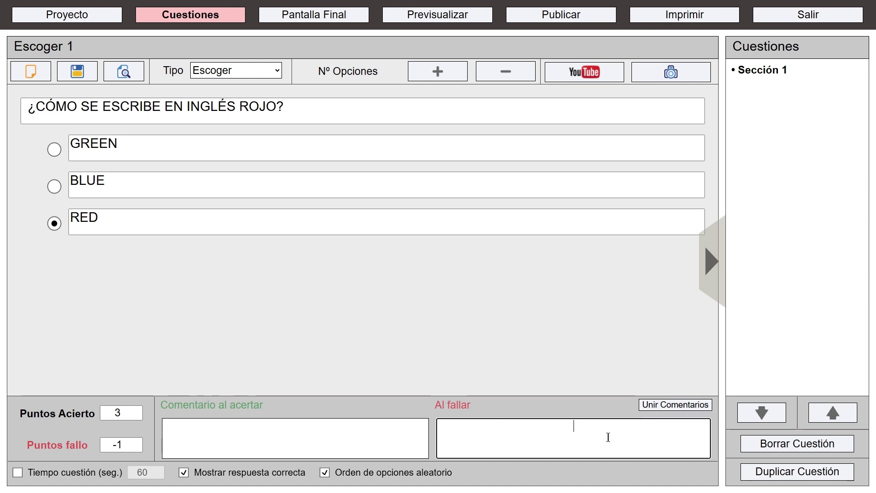
{"action": "left_click", "coordinate": [675, 404]}
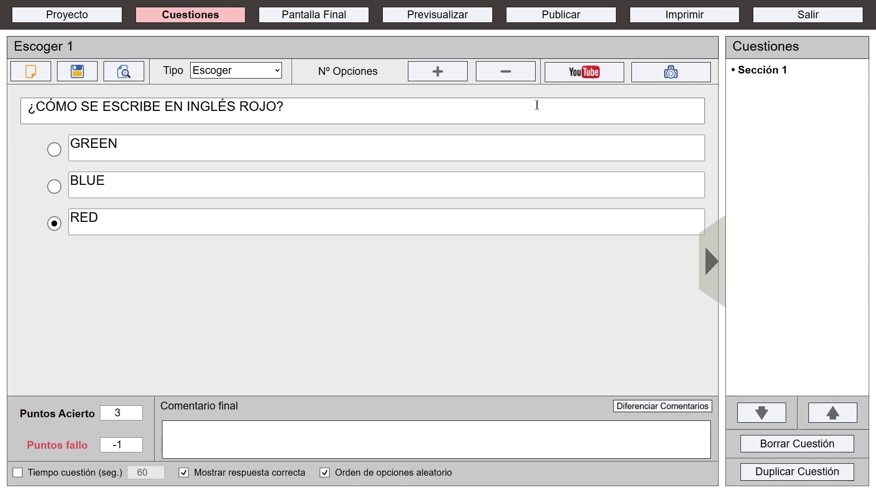
- Save the multiple-choice question and create a new question of type Flechas
{"action": "left_click", "coordinate": [77, 71]}
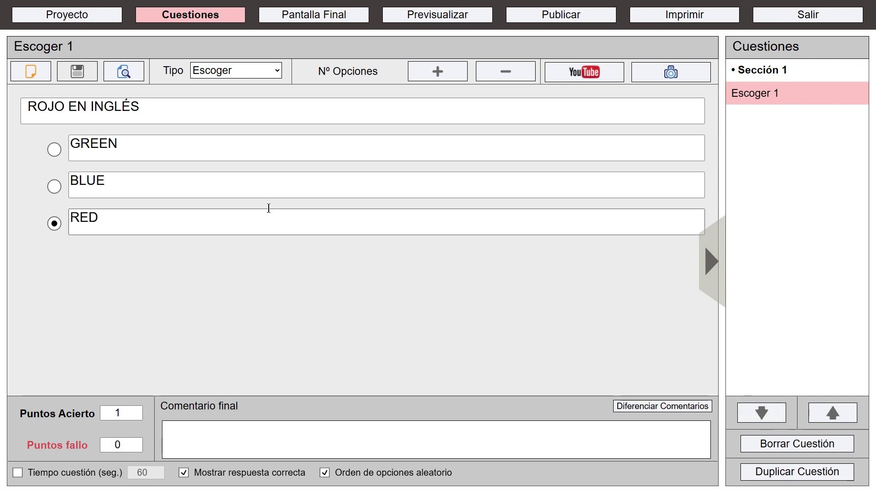
{"action": "left_click", "coordinate": [30, 71]}
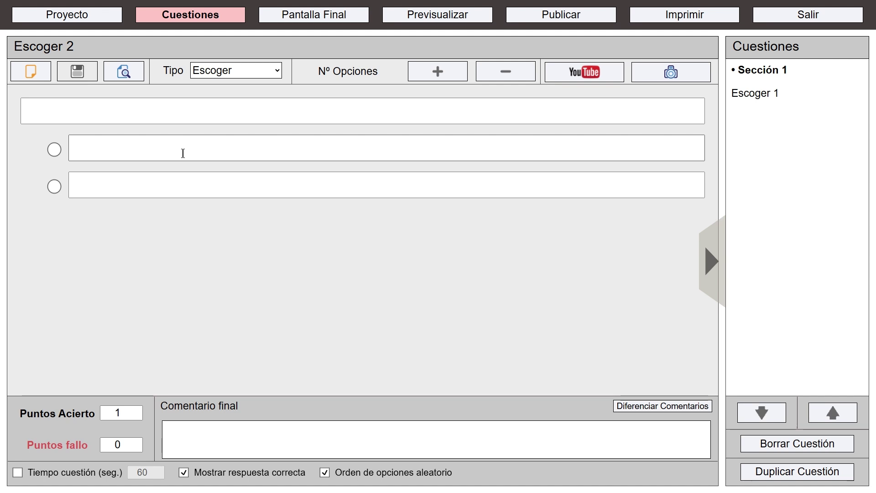
{"action": "left_click", "coordinate": [245, 76]}
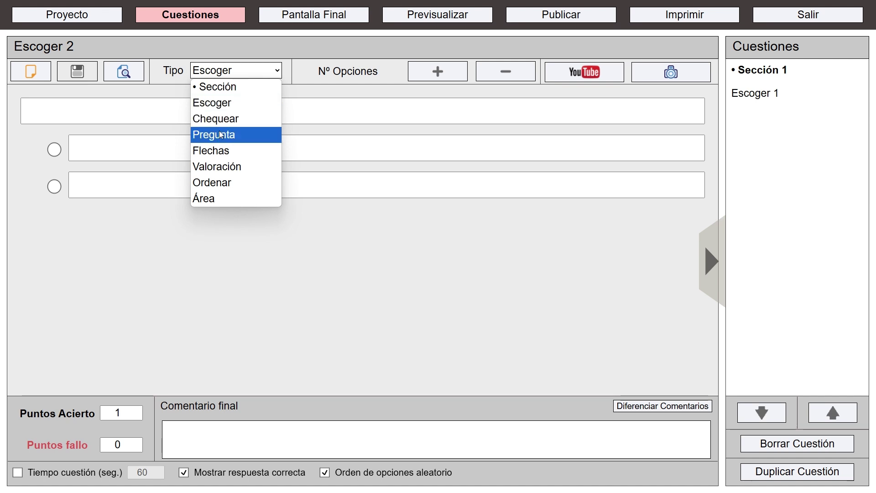
{"action": "left_click", "coordinate": [218, 151]}
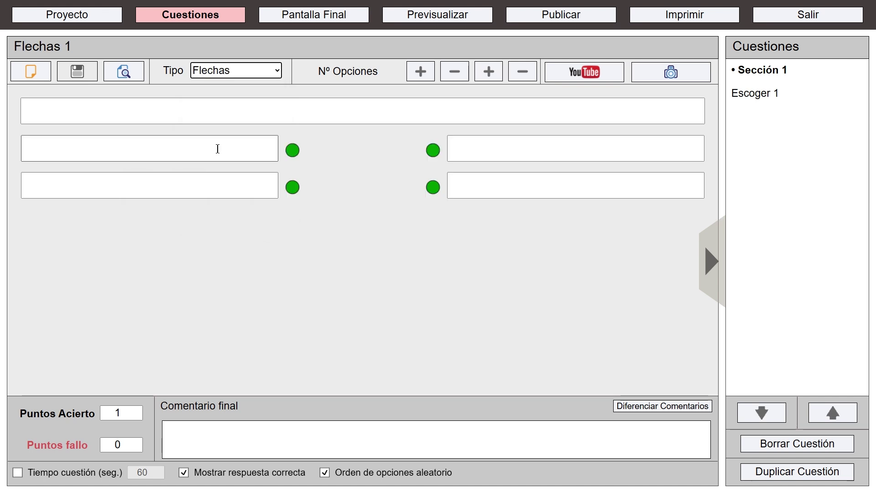
- Add a third option to both columns of the matching question
{"action": "left_click", "coordinate": [114, 114]}
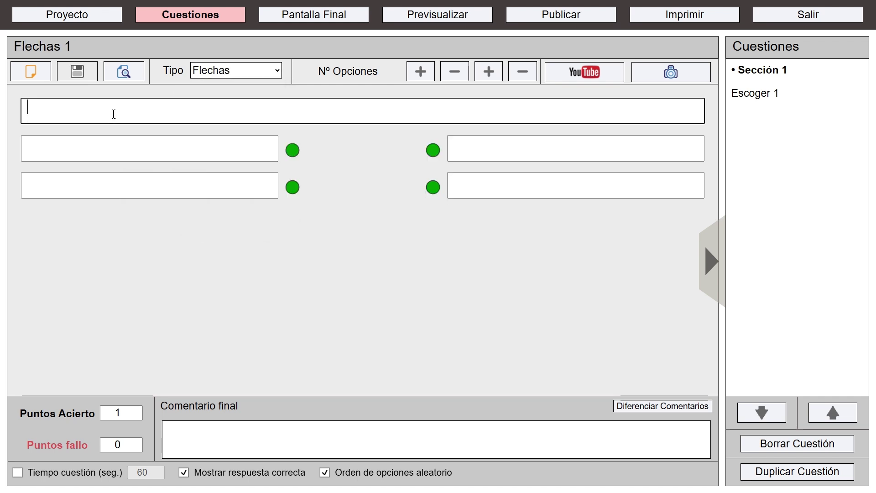
{"action": "left_click", "coordinate": [237, 151]}
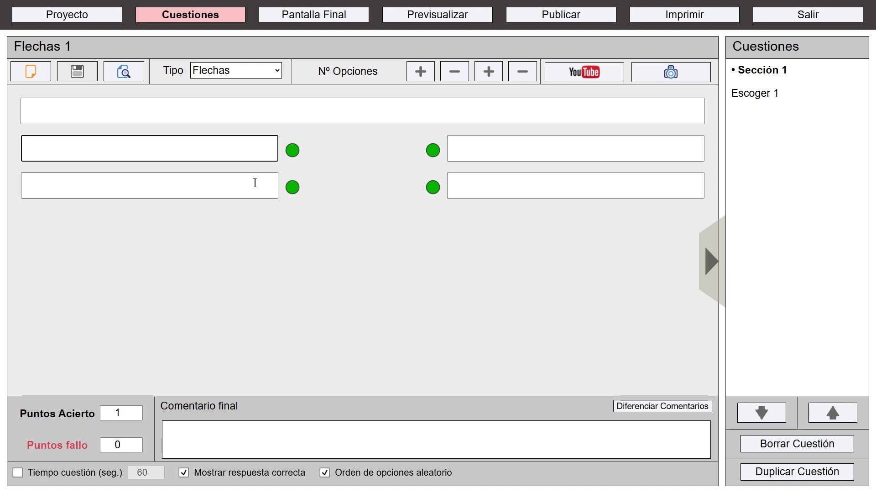
{"action": "left_click", "coordinate": [420, 71]}
{"action": "left_click", "coordinate": [488, 72]}
- Enter UNE SEGÚN CORRESPONDA as the text of the matching question
{"action": "left_click", "coordinate": [178, 115]}
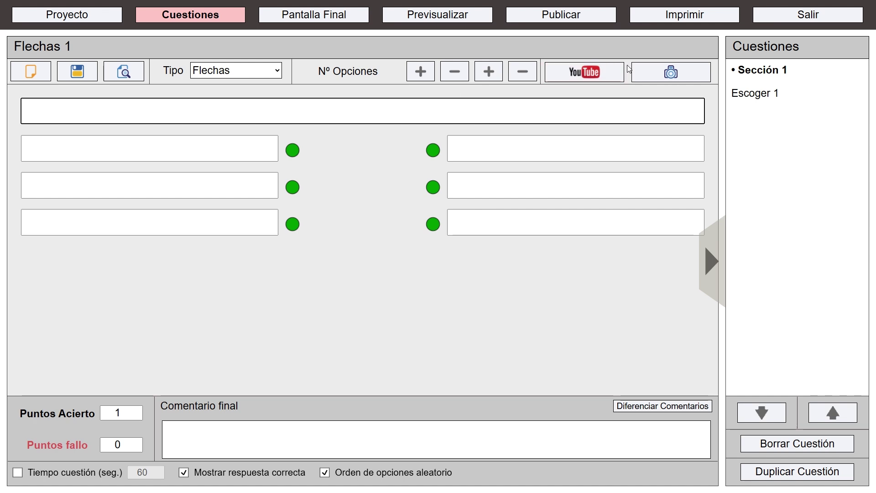
{"action": "type", "text": "UNE SEGÚN COR"}
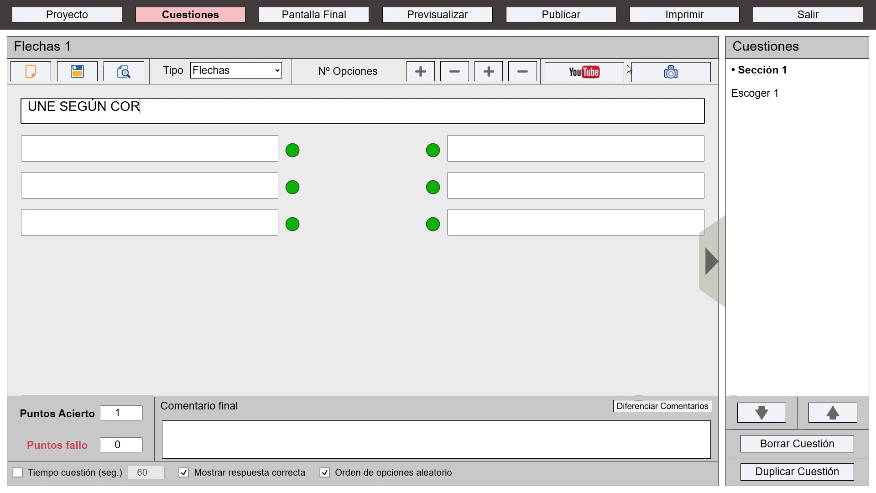
{"action": "type", "text": "RESPONAD"}
{"action": "key", "text": "BackSpace"}
{"action": "key", "text": "BackSpace"}
{"action": "type", "text": "DA"}
- Fill the first column of the matching question with AMARILLO, AZUL and VERDE
{"action": "left_click", "coordinate": [235, 141]}
{"action": "type", "text": "AZM"}
{"action": "key", "text": "BackSpace"}
{"action": "key", "text": "BackSpace"}
{"action": "type", "text": "MARILLO"}
{"action": "key", "text": "Tab"}
{"action": "type", "text": "AZUL"}
{"action": "key", "text": "Tab"}
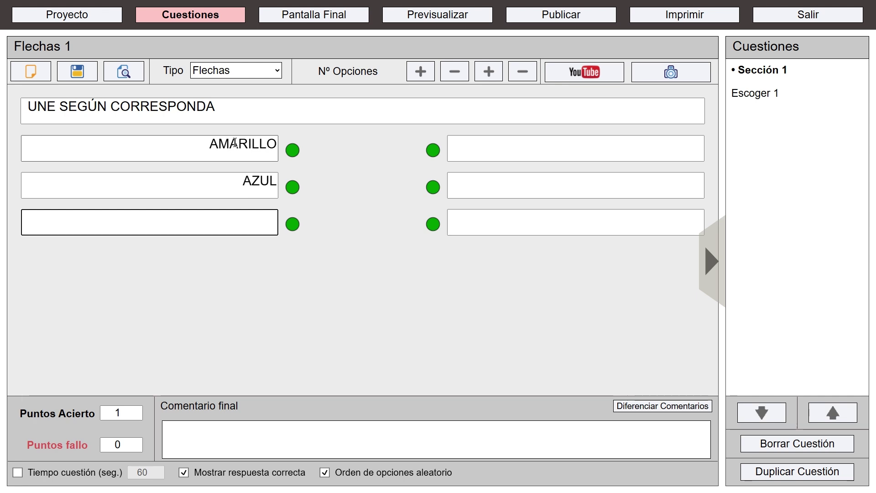
{"action": "type", "text": "VERDE"}
- Fill the second column of the matching question with YELLOW, BLUE and GREEN
{"action": "left_click", "coordinate": [535, 148]}
{"action": "type", "text": "YELLOW"}
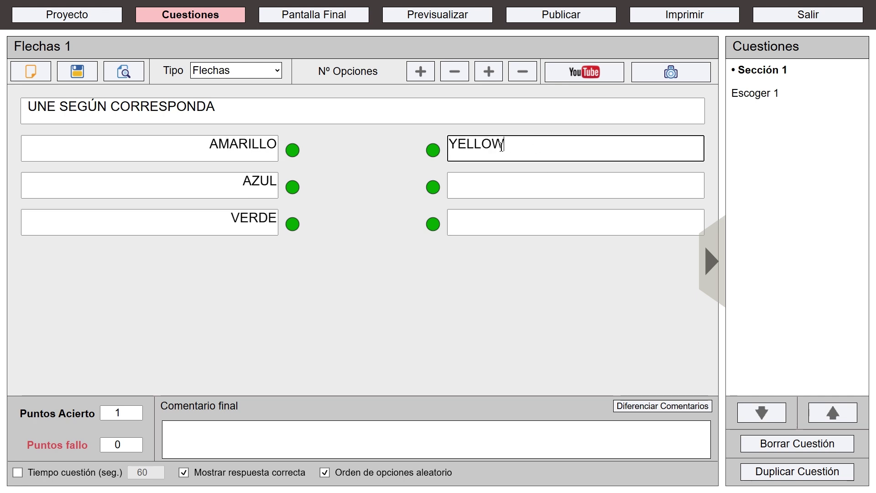
{"action": "key", "text": "Tab"}
{"action": "type", "text": "BLUE"}
{"action": "key", "text": "Tab"}
{"action": "type", "text": "GREEN"}
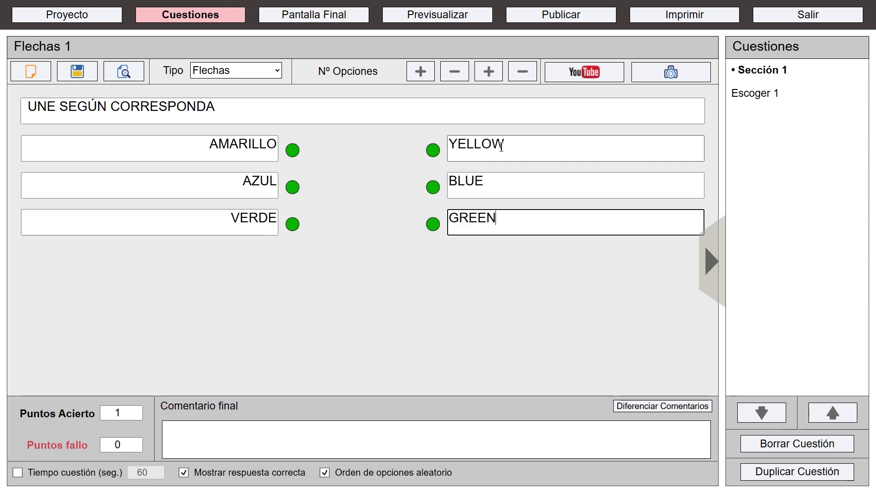
- Connect the matching pairs AMARILLO with YELLOW, AZUL with BLUE and VERDE with GREEN
{"action": "left_click_drag", "start_coordinate": [295, 154], "coordinate": [432, 150]}
{"action": "left_click_drag", "start_coordinate": [300, 189], "coordinate": [434, 188]}
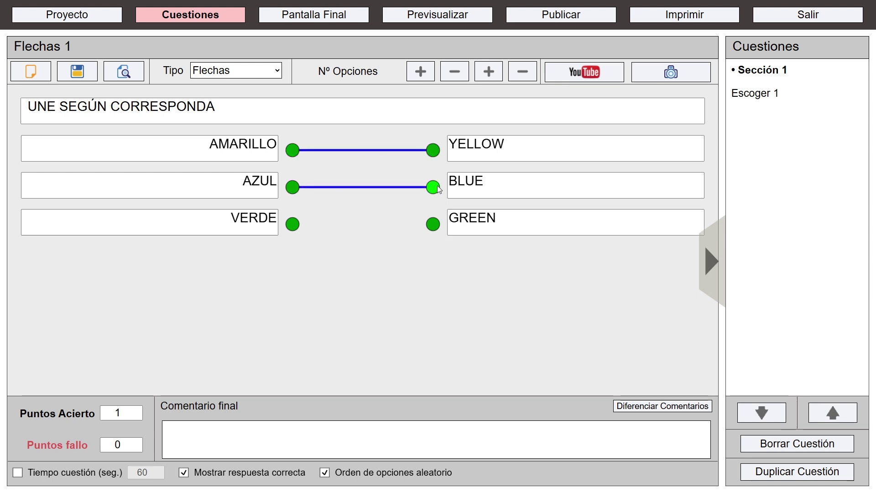
{"action": "left_click_drag", "start_coordinate": [297, 225], "coordinate": [435, 227]}
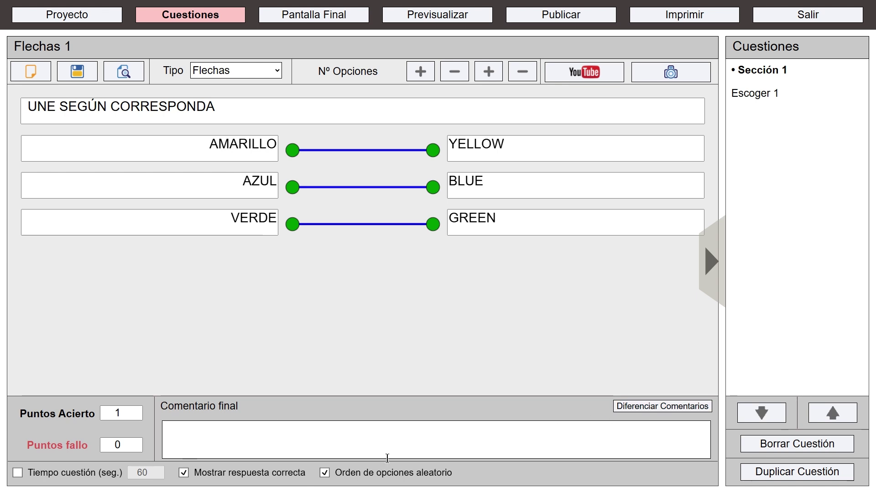
- Save the matching question and create a new item of type Sección
{"action": "left_click", "coordinate": [77, 72]}
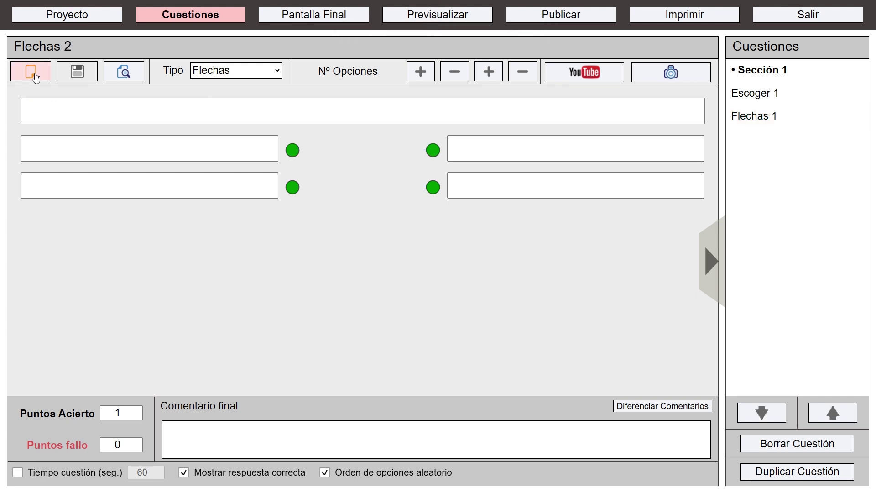
{"action": "left_click", "coordinate": [268, 71]}
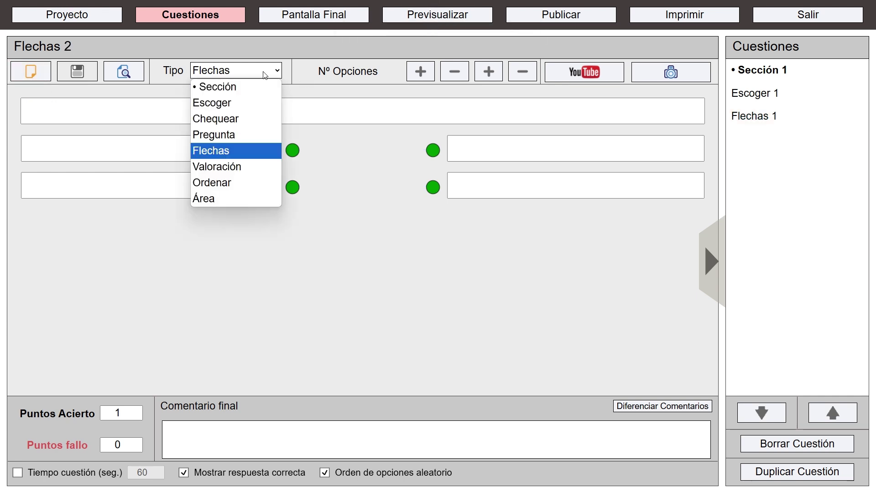
{"action": "left_click", "coordinate": [253, 88]}
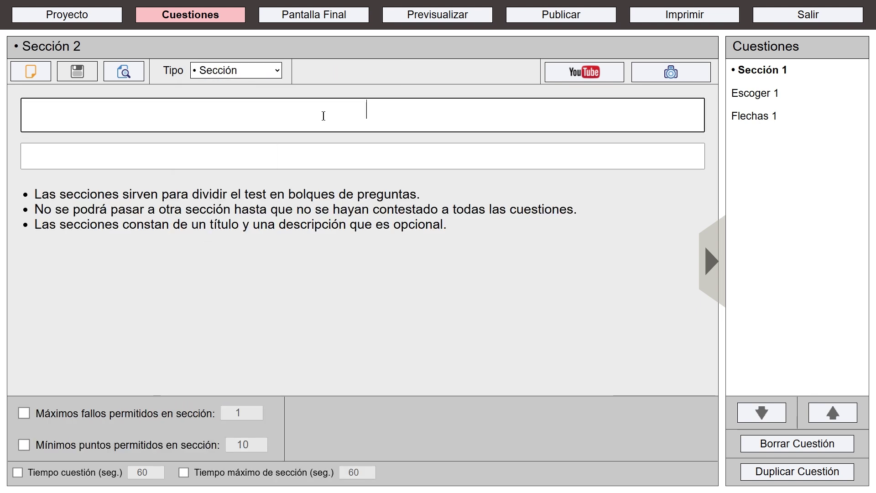
- Enter COLORES EN INGLÉS CON IMÁGENES as the title of the new section
{"action": "type", "text": "COLOIRE"}
{"action": "key", "text": "BackSpace"}
{"action": "key", "text": "BackSpace"}
{"action": "key", "text": "BackSpace"}
{"action": "type", "text": "RES EN "}
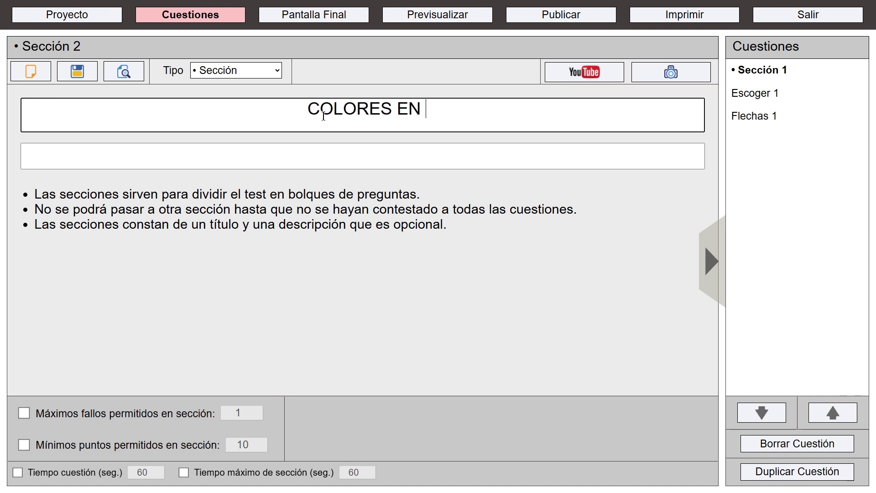
{"action": "type", "text": "INGLÉS CON "}
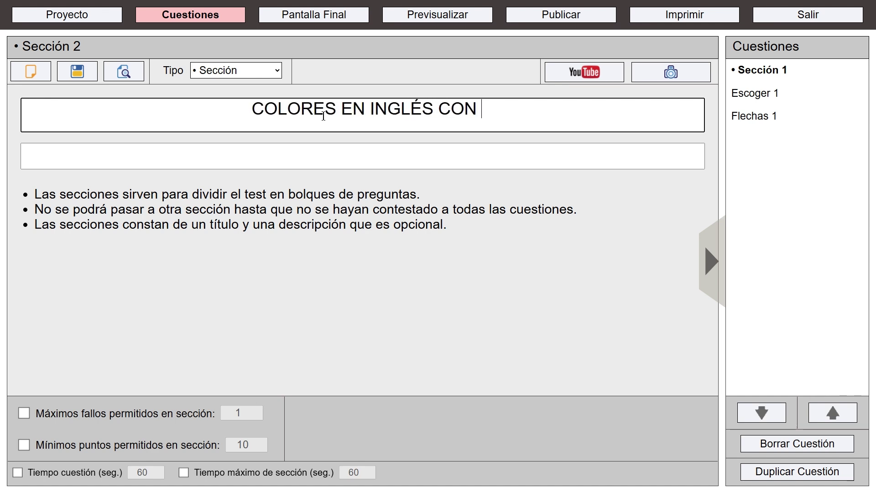
{"action": "type", "text": "IMÁGENES"}
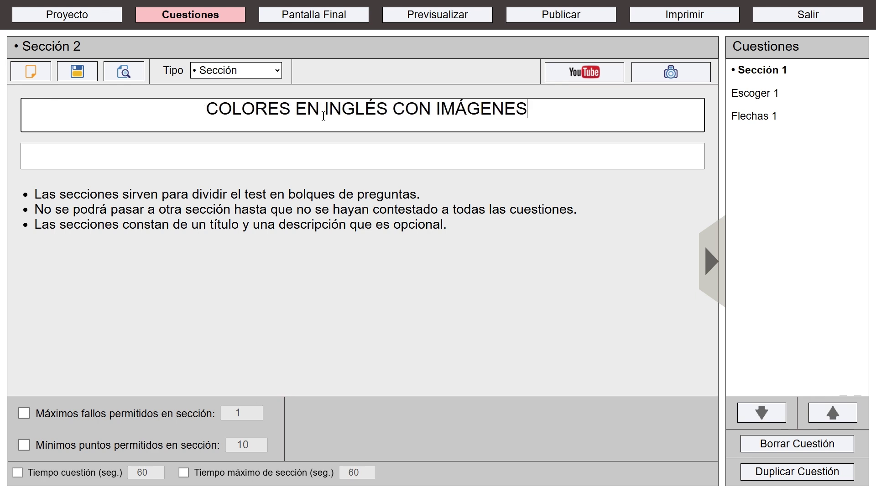
- Save the section and create a new question of type Pregunta
{"action": "left_click", "coordinate": [78, 73]}
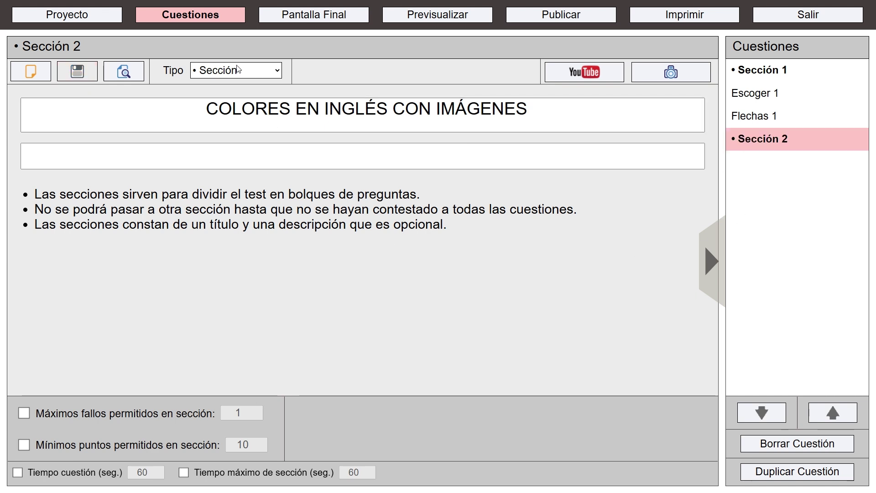
{"action": "left_click", "coordinate": [29, 70]}
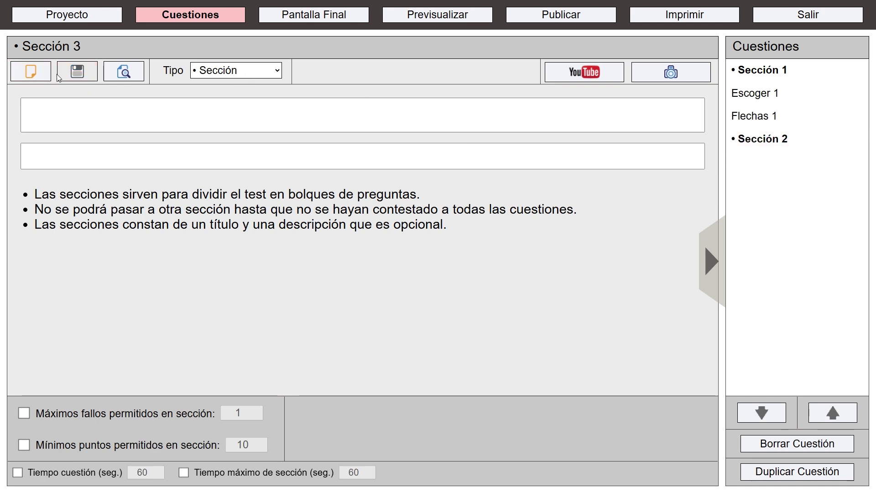
{"action": "left_click", "coordinate": [264, 77]}
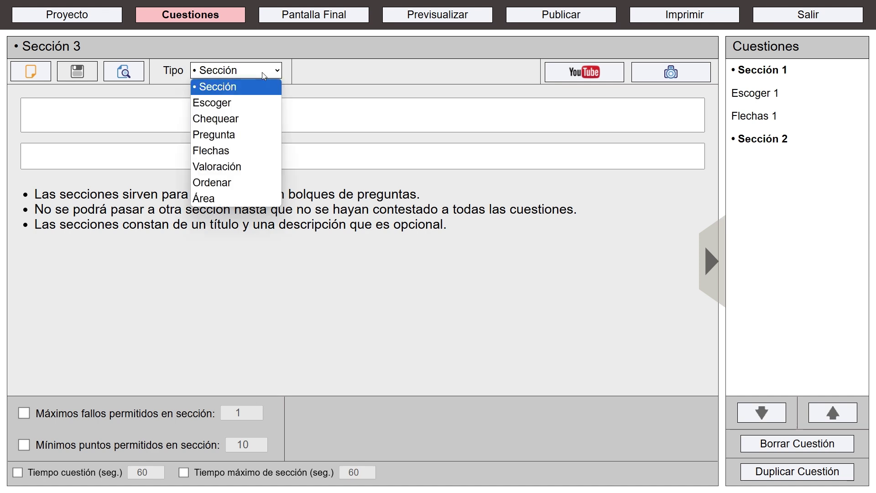
{"action": "left_click", "coordinate": [240, 133]}
- Enter ¿DE QUÉ COLOR ES EL CUADRADO DE LA IMAGEN? as the question text
{"action": "left_click", "coordinate": [330, 114]}
{"action": "type", "text": "¿"}
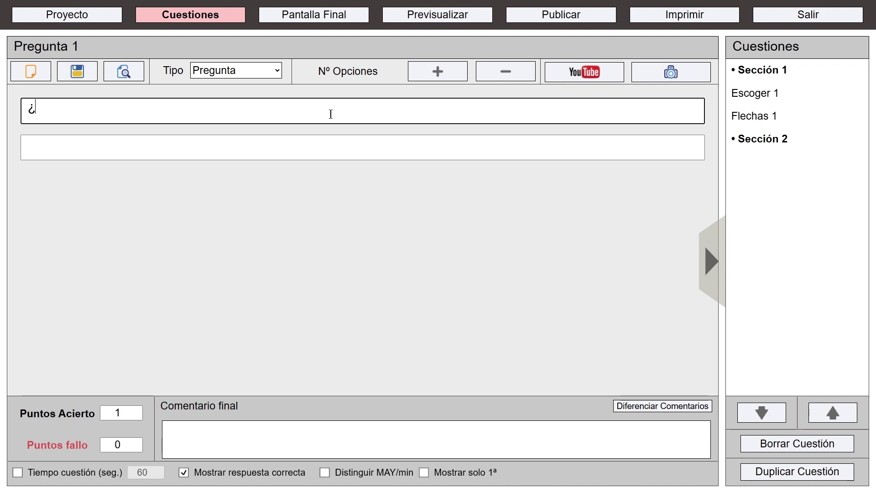
{"action": "type", "text": "DE QUÉ COLOR ES EL C"}
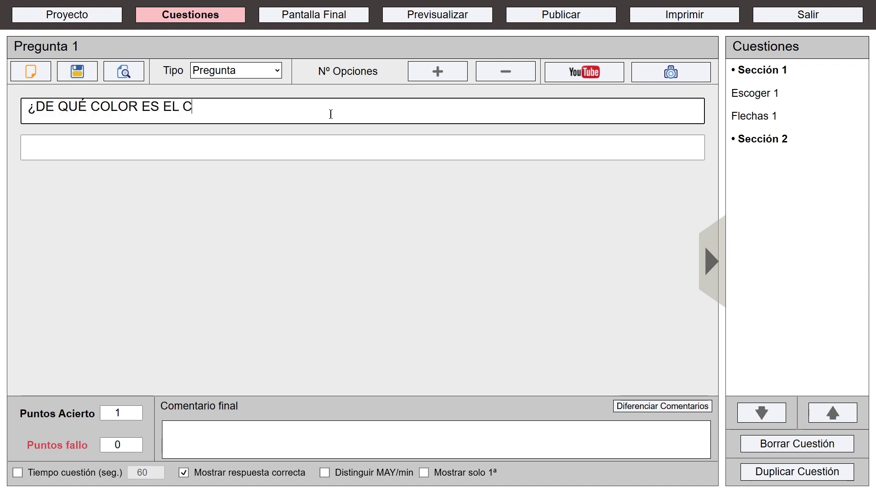
{"action": "type", "text": "UADRADO "}
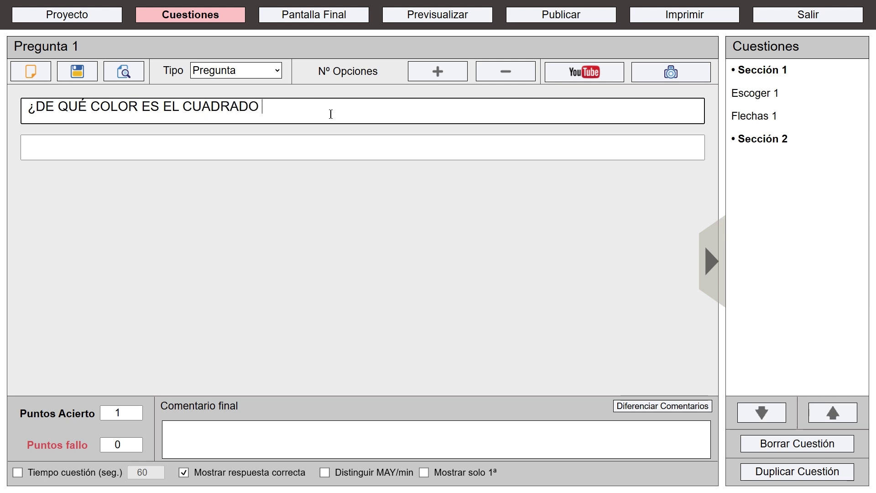
{"action": "type", "text": "DE LA IMA"}
{"action": "key", "text": "BackSpace"}
{"action": "key", "text": "BackSpace"}
{"action": "type", "text": "IMAGEN?"}
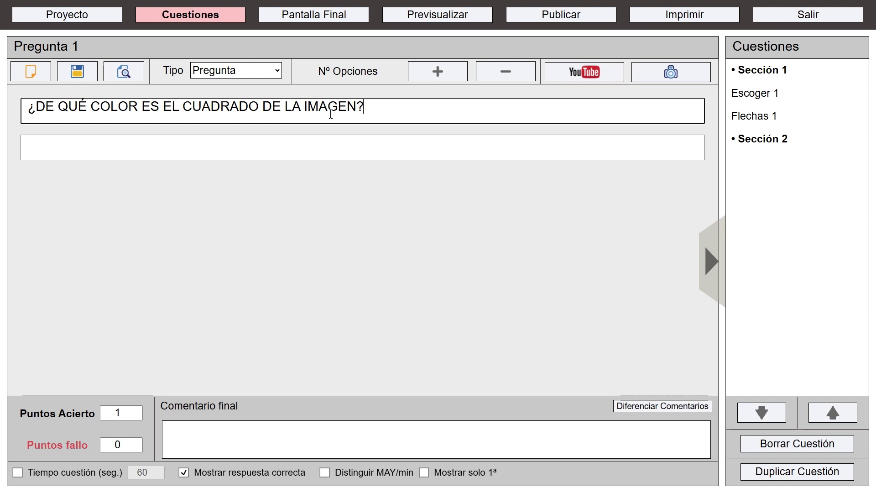
- Attach the image cuadradoverde.png from the daypo folder to the question
{"action": "left_click", "coordinate": [671, 72]}
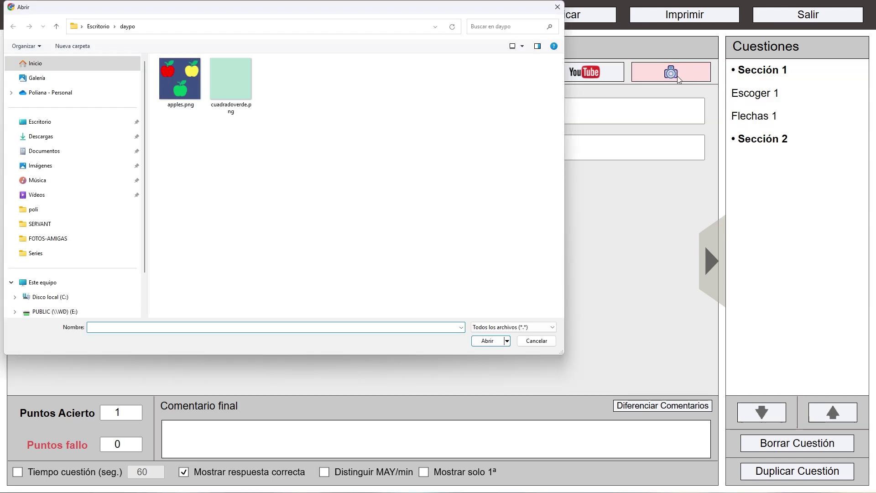
{"action": "left_click", "coordinate": [230, 89]}
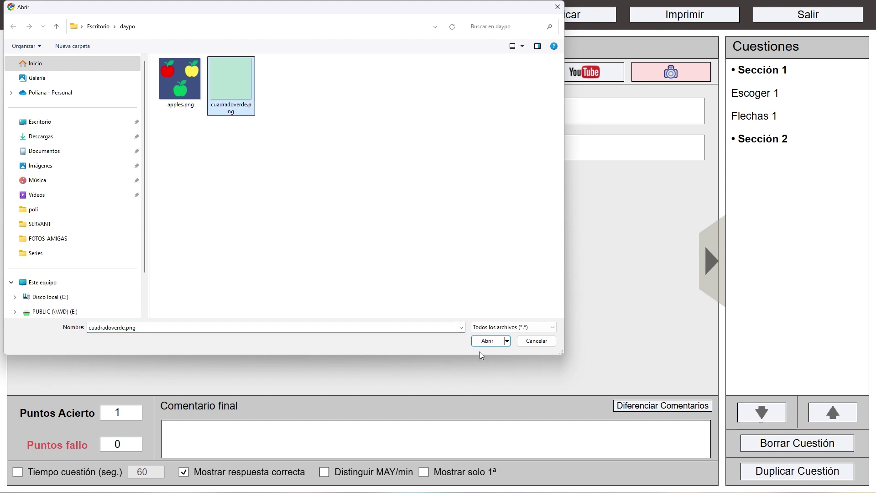
{"action": "left_click", "coordinate": [487, 341]}
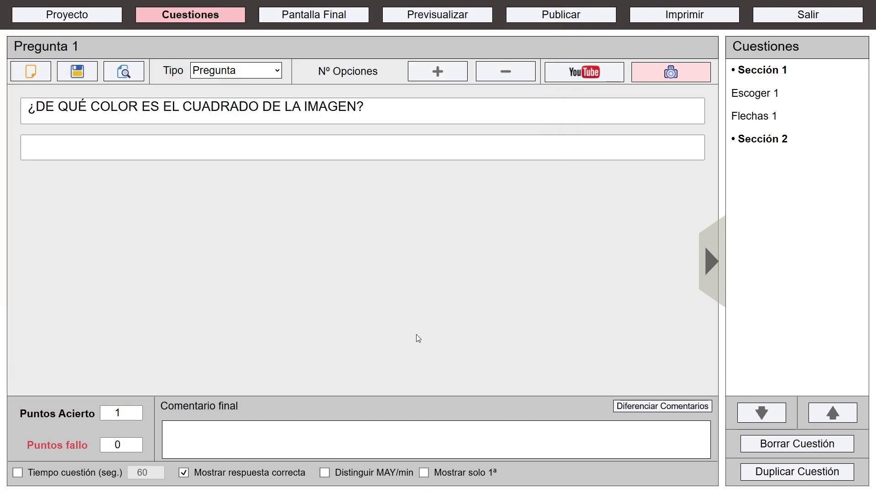
- Resize the green square image and use the layout that places it to the left of both the question and the answer
{"action": "left_click_drag", "start_coordinate": [77, 153], "coordinate": [105, 203]}
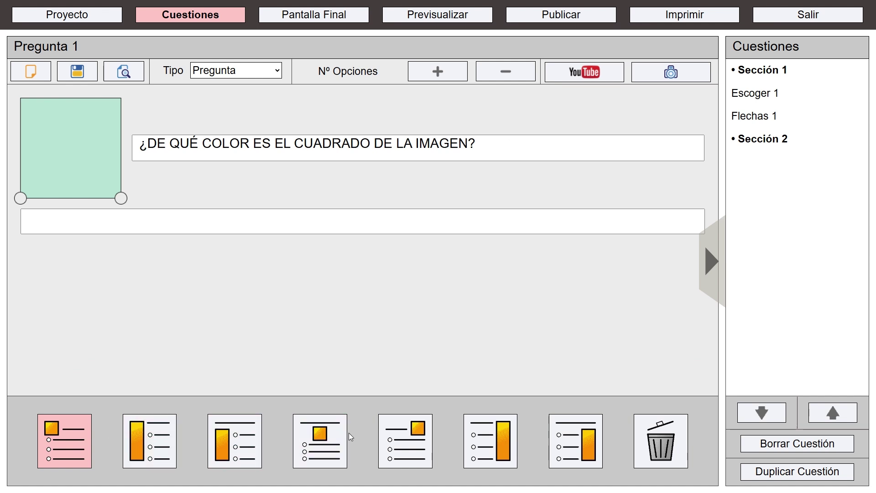
{"action": "left_click", "coordinate": [150, 441]}
{"action": "left_click", "coordinate": [319, 441]}
{"action": "left_click", "coordinate": [383, 441]}
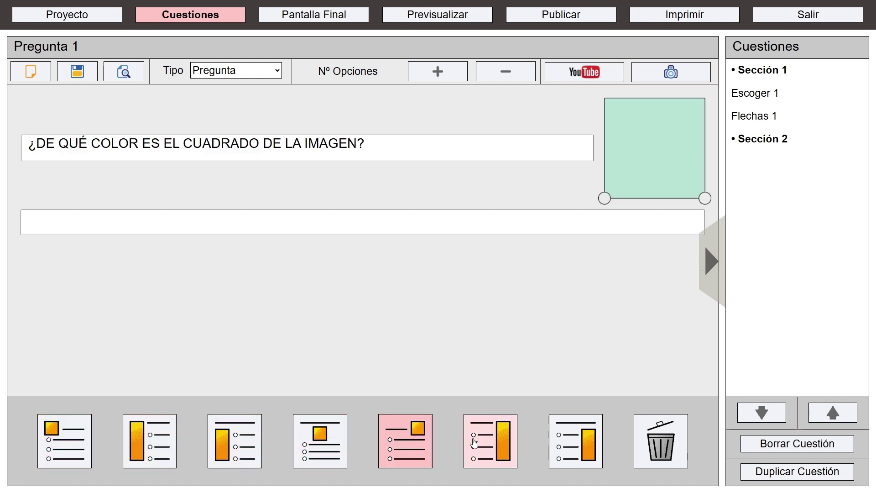
{"action": "left_click", "coordinate": [486, 441]}
{"action": "left_click", "coordinate": [160, 431]}
- Enter GREEN as the correct answer to the square colour question and save it
{"action": "left_click", "coordinate": [191, 147]}
{"action": "type", "text": "GREEN"}
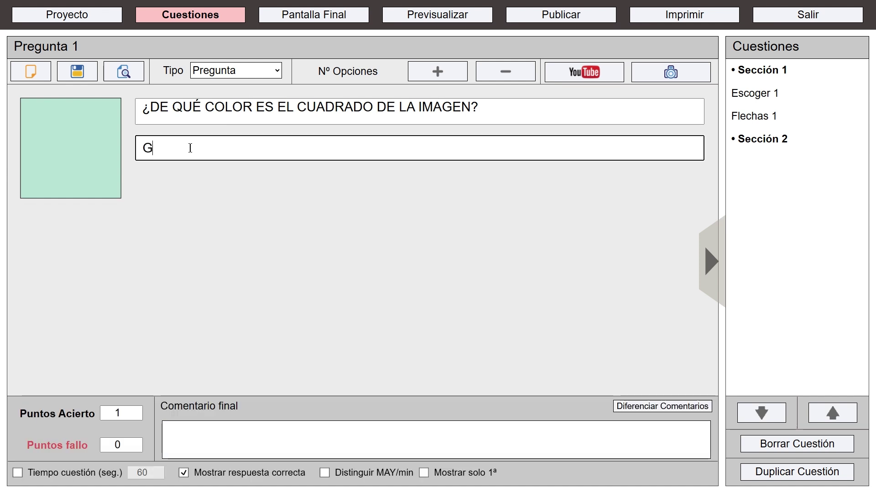
{"action": "left_click", "coordinate": [79, 72]}
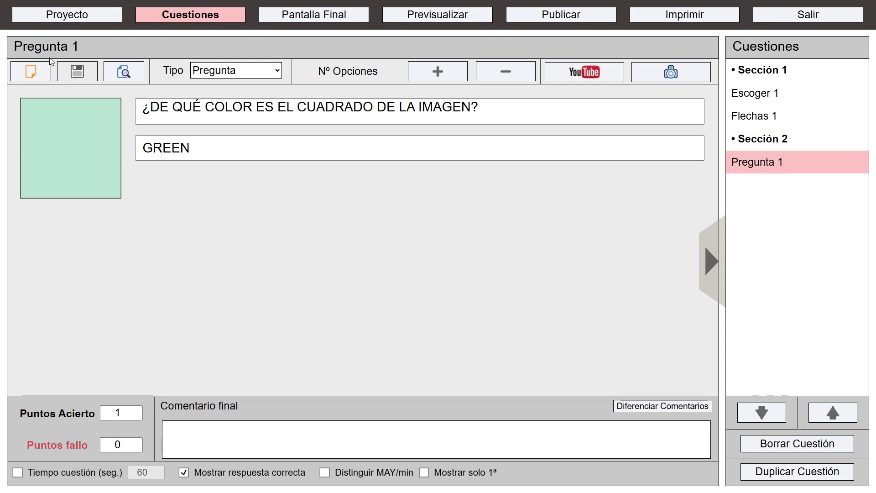
- Create a new question of type Área with the text CLICK ON THE YELLOW APPLE
{"action": "left_click", "coordinate": [32, 73]}
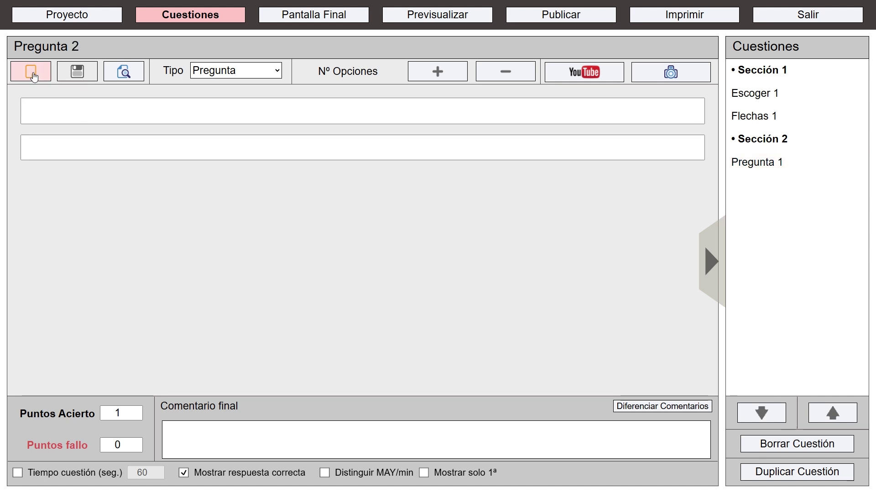
{"action": "left_click", "coordinate": [247, 75]}
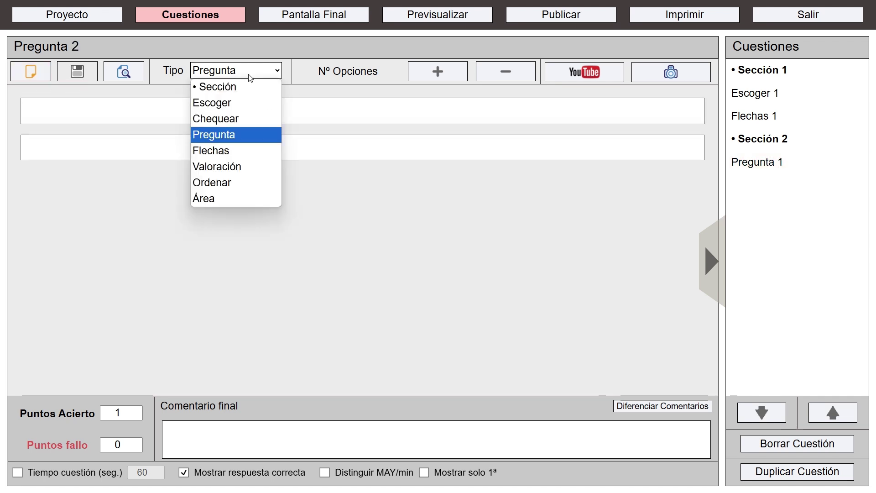
{"action": "left_click", "coordinate": [233, 199]}
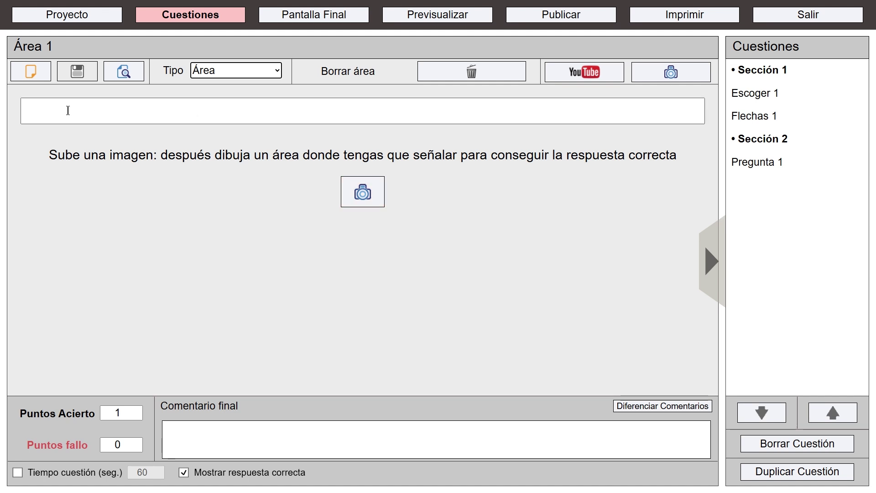
{"action": "left_click", "coordinate": [159, 114]}
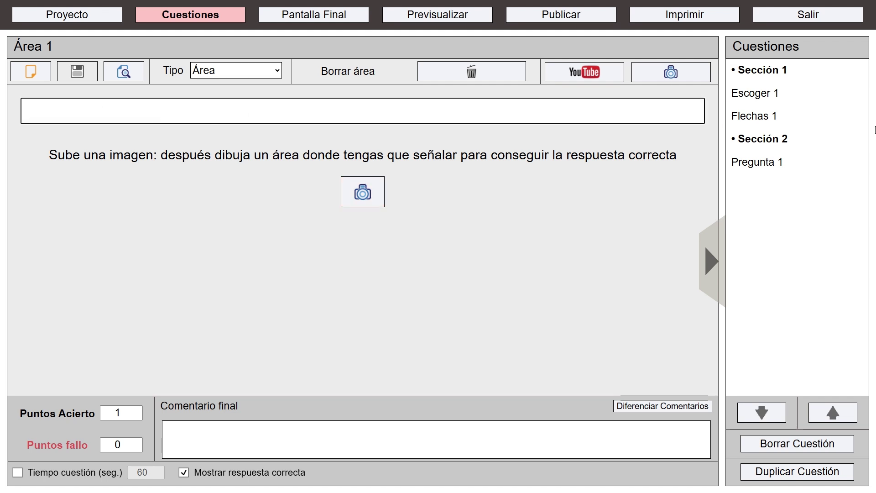
{"action": "type", "text": "CLICK ON THE YELLOQ"}
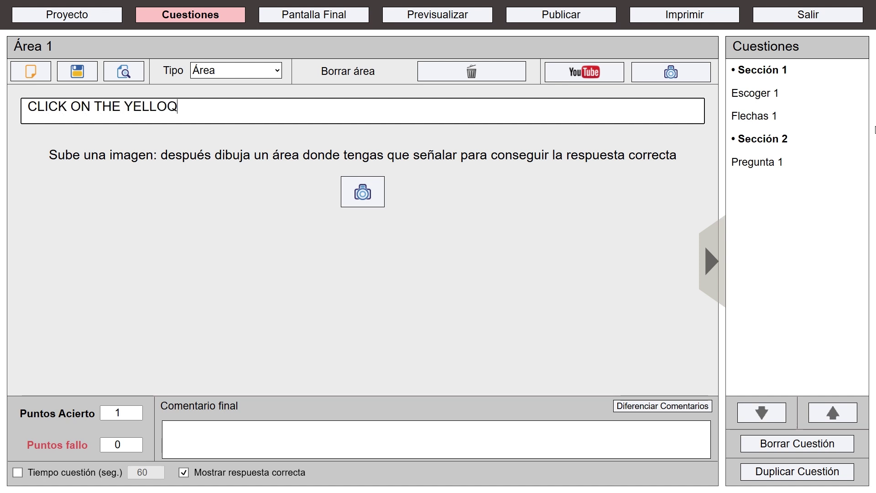
{"action": "key", "text": "BackSpace"}
{"action": "type", "text": "W APPLE"}
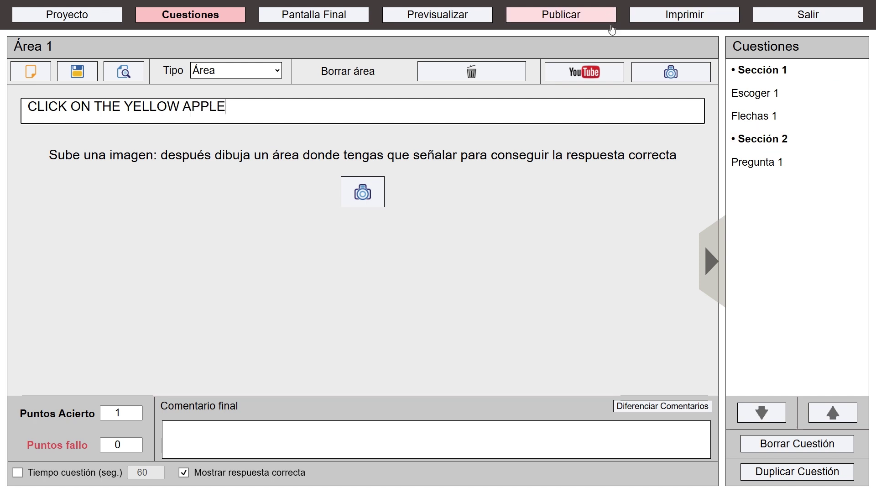
- Attach the image apples.png from the daypo folder to the area question and enlarge it
{"action": "left_click", "coordinate": [670, 72]}
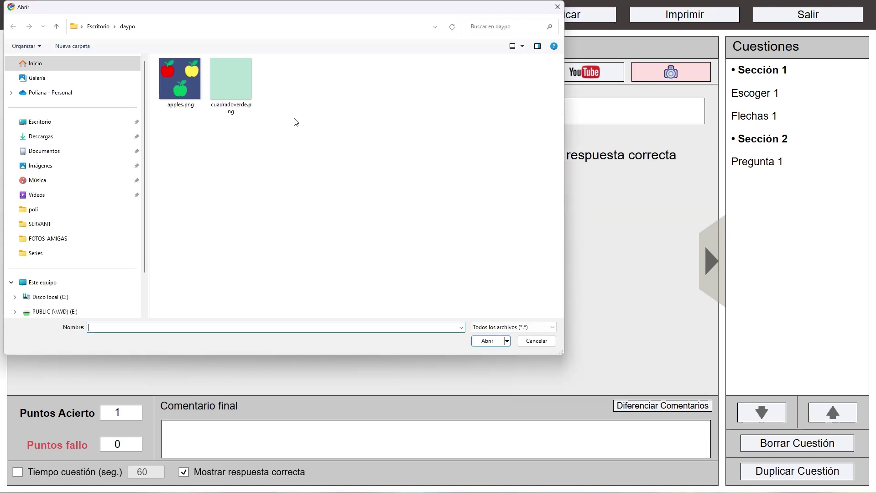
{"action": "left_click", "coordinate": [168, 77]}
{"action": "left_click", "coordinate": [491, 344]}
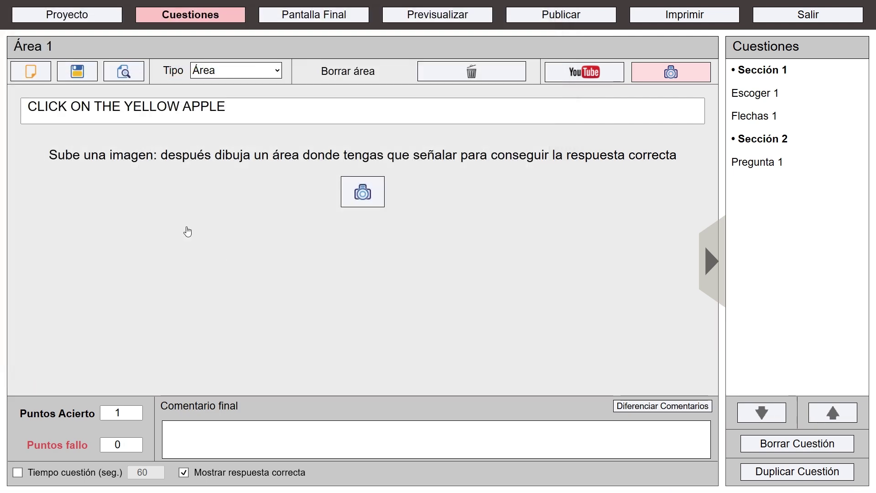
{"action": "left_click_drag", "start_coordinate": [395, 191], "coordinate": [450, 261]}
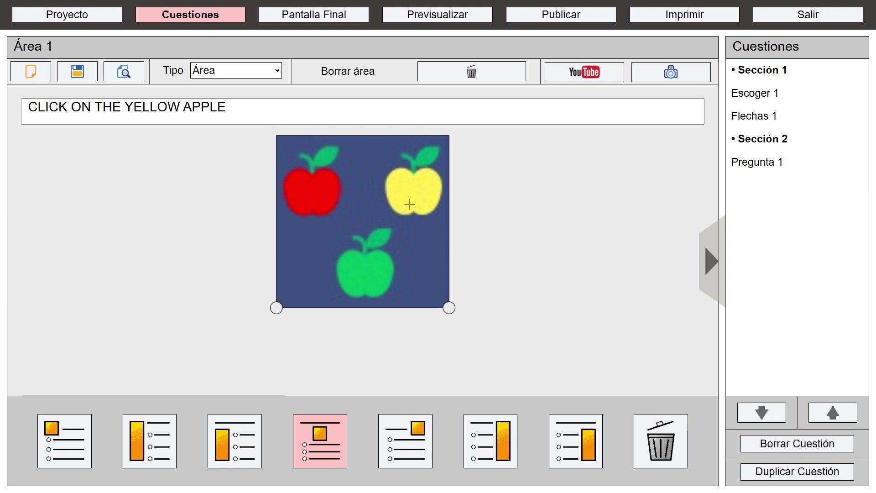
- Outline a closed four-cornered answer area around the yellow apple and save the question
{"action": "left_click", "coordinate": [381, 146]}
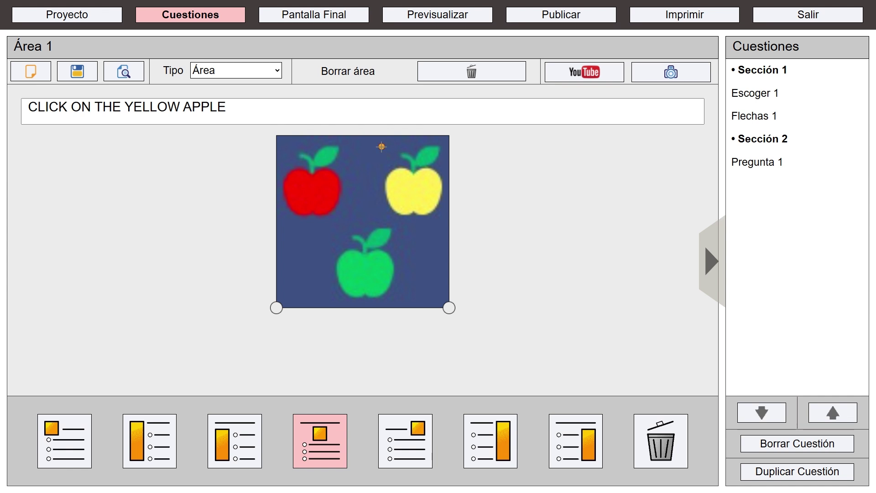
{"action": "left_click", "coordinate": [446, 144]}
{"action": "left_click", "coordinate": [446, 223]}
{"action": "left_click", "coordinate": [381, 225]}
{"action": "left_click", "coordinate": [382, 146]}
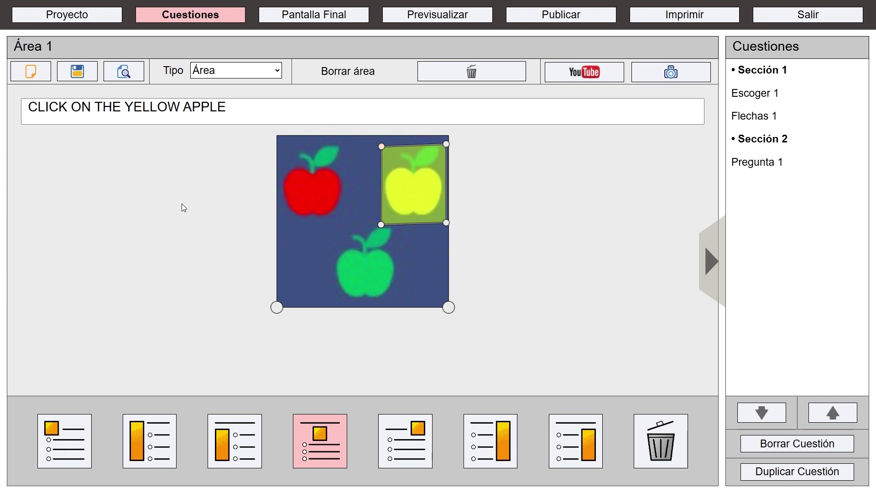
{"action": "left_click", "coordinate": [77, 71]}
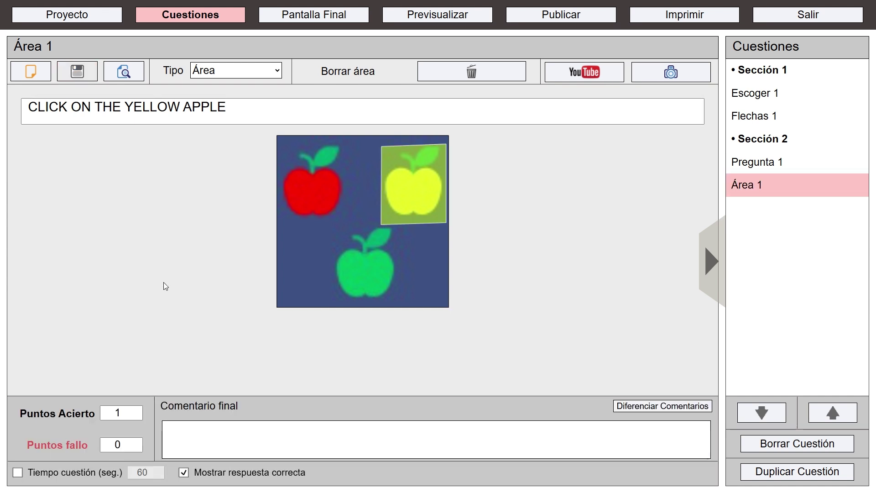
- Preview the area question, answer it by choosing the yellow apple, and return to the question editor
{"action": "left_click", "coordinate": [129, 77]}
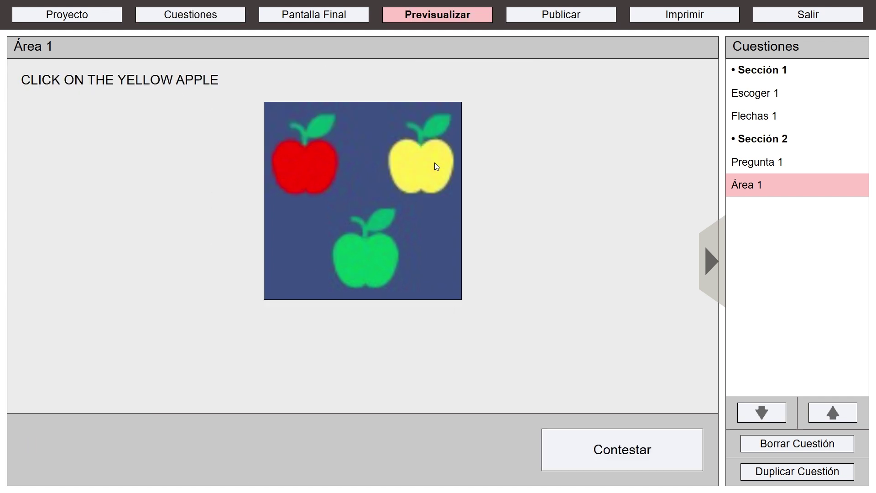
{"action": "left_click", "coordinate": [418, 162]}
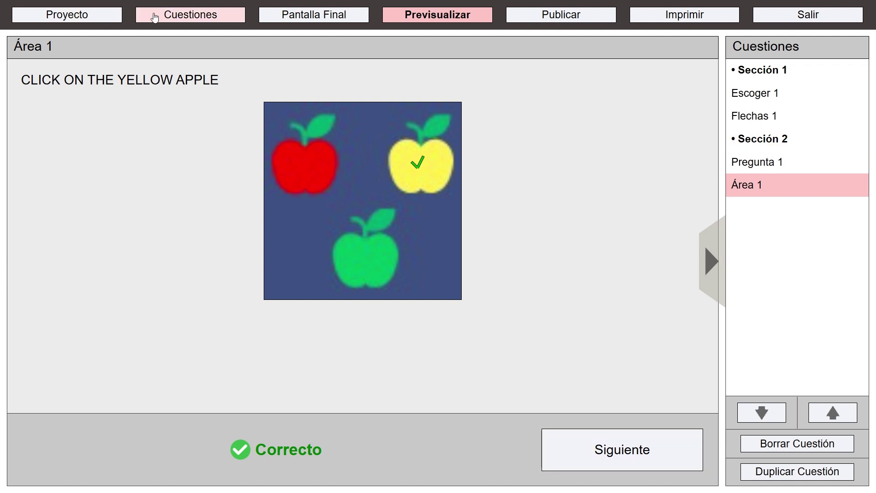
{"action": "left_click", "coordinate": [169, 14]}
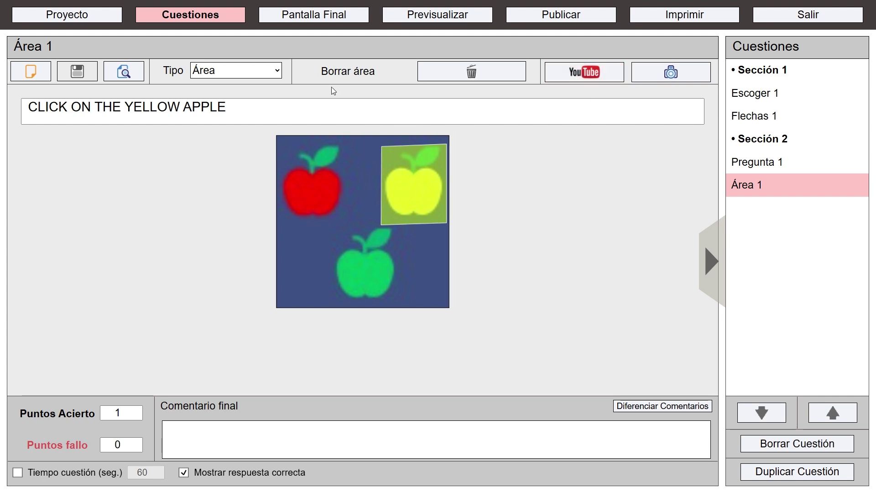
- Create another new question of type Pregunta
{"action": "left_click", "coordinate": [41, 64]}
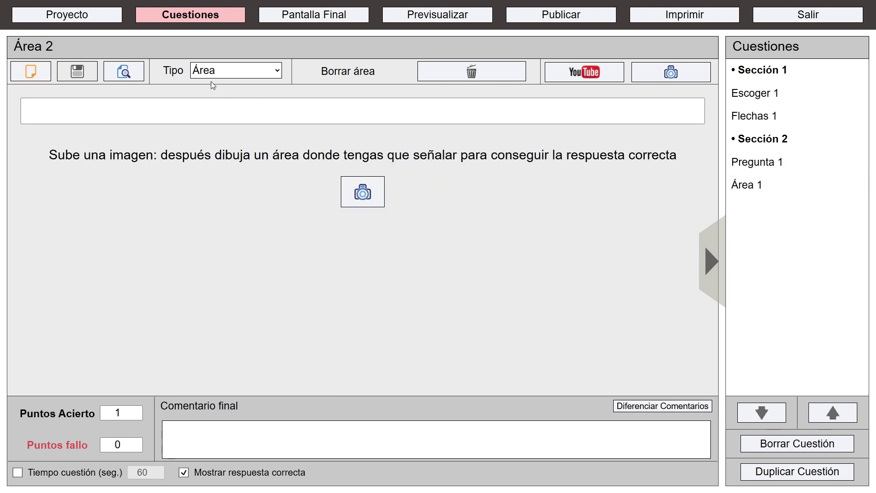
{"action": "left_click", "coordinate": [238, 72]}
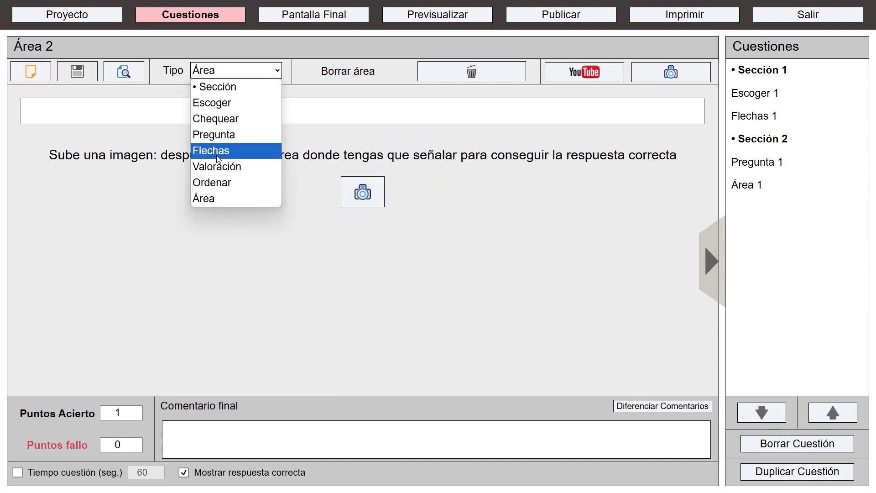
{"action": "left_click", "coordinate": [222, 131]}
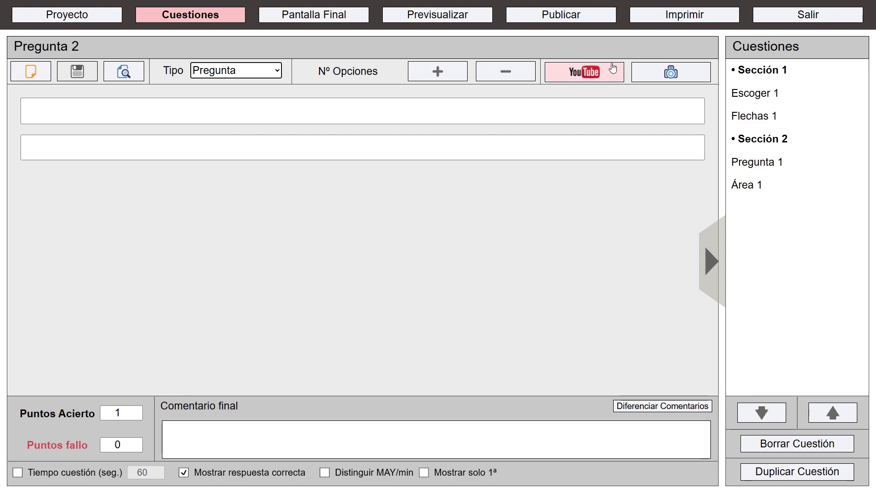
{"action": "left_click", "coordinate": [586, 72]}
{"action": "left_click", "coordinate": [397, 211]}
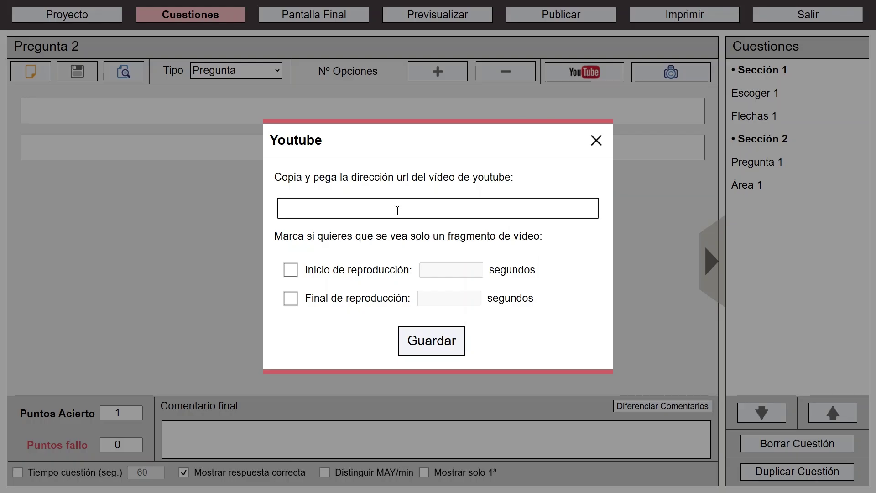
{"action": "type", "text": "https://www.youtube.com/watch?v=2n7CXoRMsG4"}
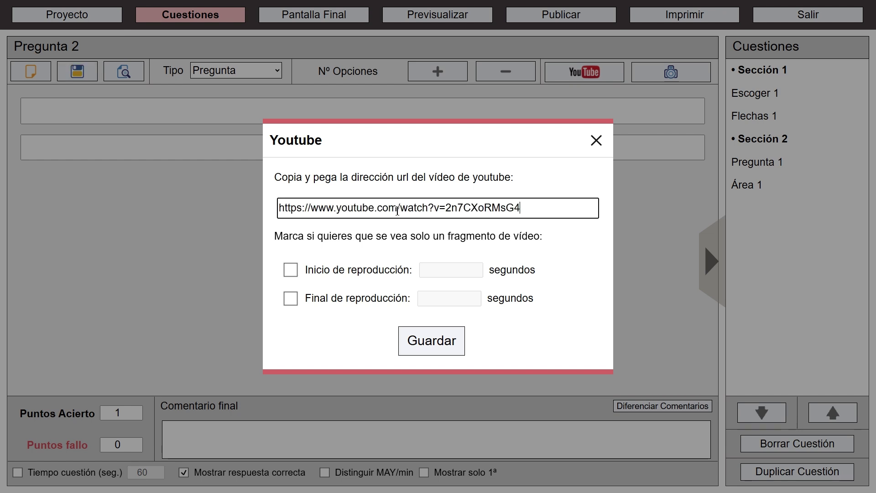
- Limit the video's playback to seconds 86 through 91, save it and centre it between the question and the answer
{"action": "left_click", "coordinate": [290, 270]}
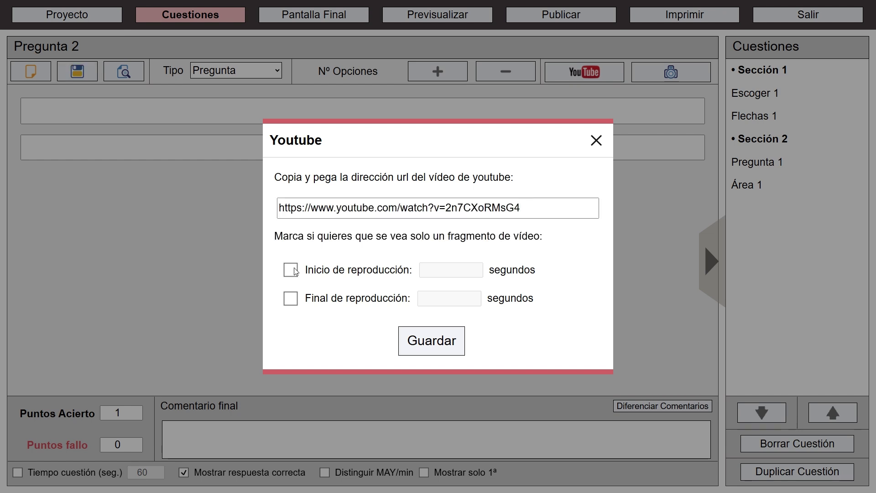
{"action": "left_click", "coordinate": [290, 298]}
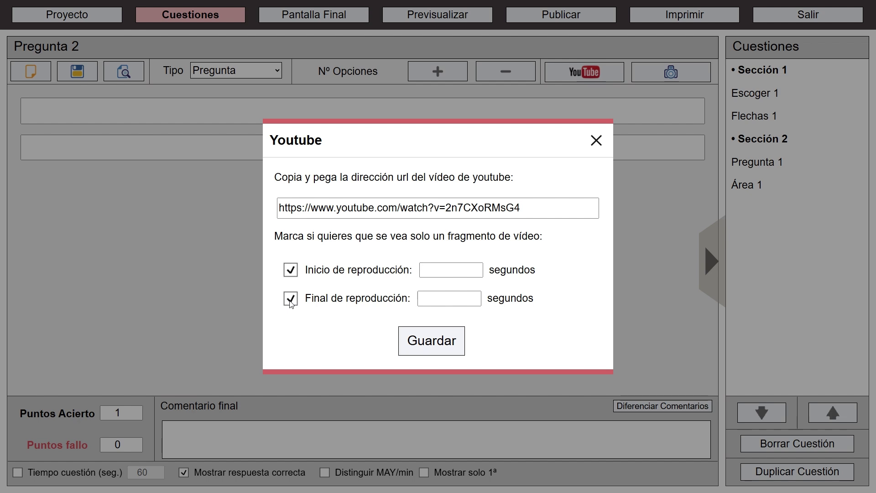
{"action": "left_click", "coordinate": [449, 270]}
{"action": "type", "text": "86"}
{"action": "left_click", "coordinate": [452, 297]}
{"action": "type", "text": "91"}
{"action": "left_click", "coordinate": [447, 342]}
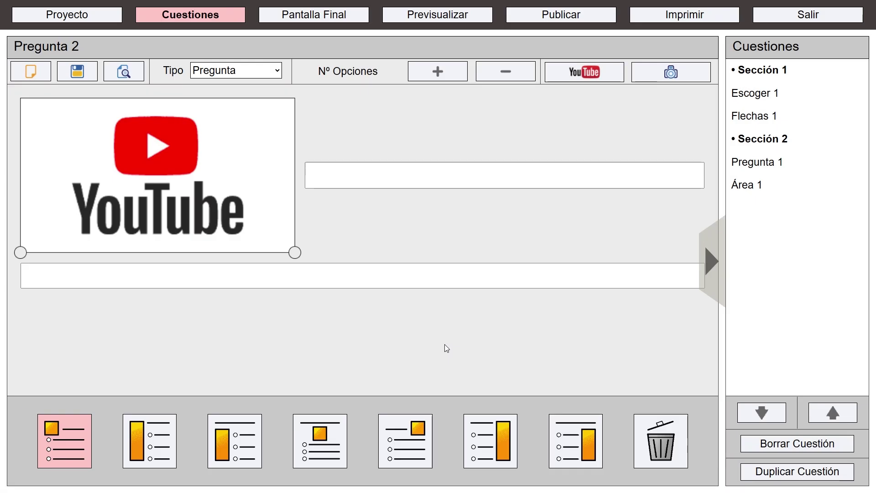
{"action": "left_click", "coordinate": [325, 439]}
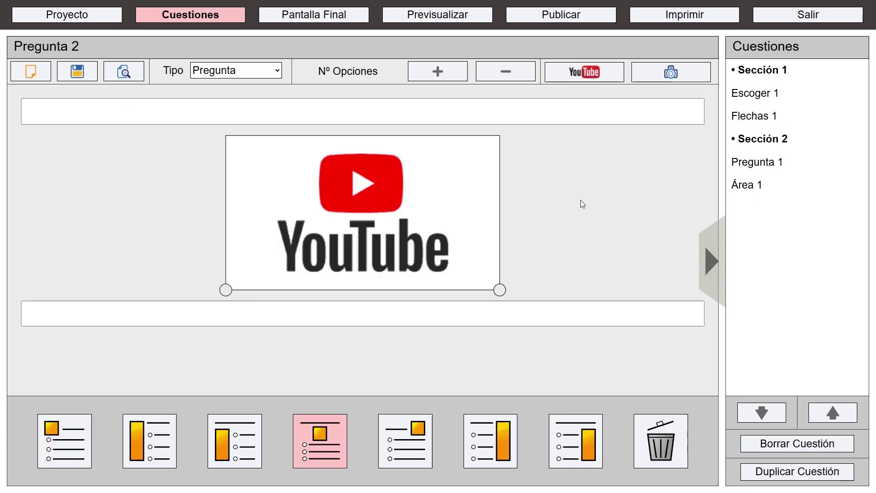
- Enter CONTESTA A LA PREGUNTA as the text of the video question
{"action": "left_click", "coordinate": [470, 112]}
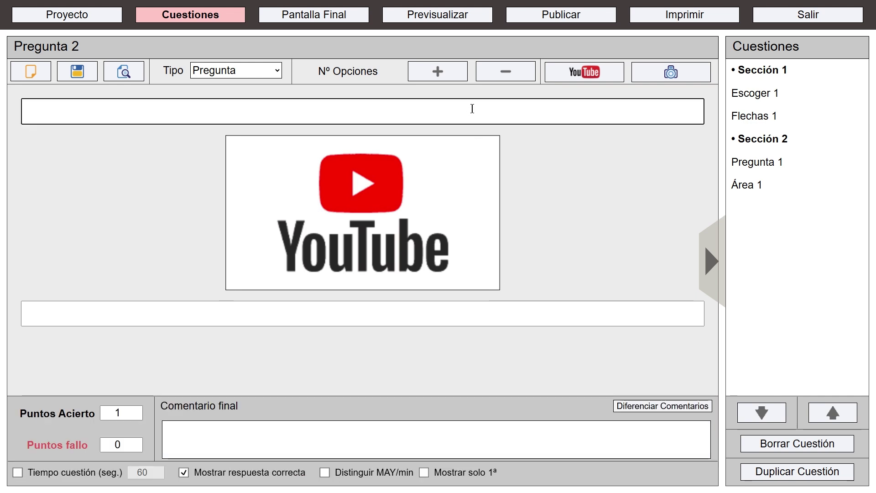
{"action": "type", "text": "CONT"}
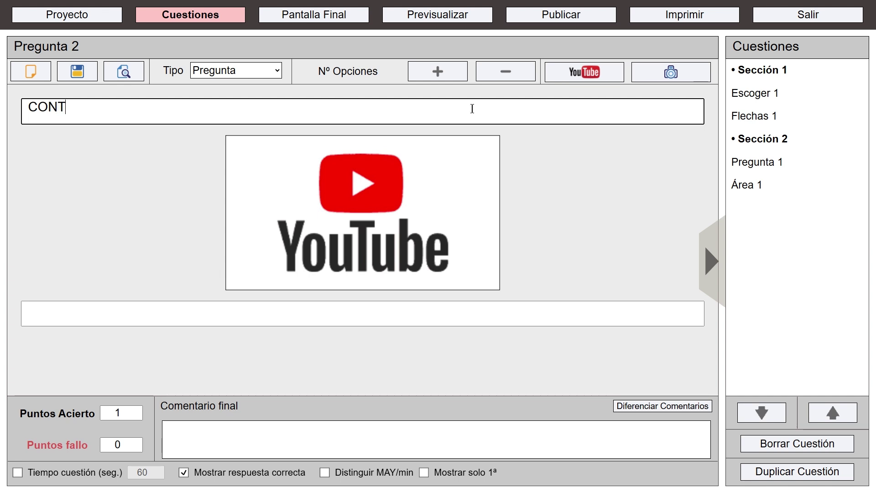
{"action": "type", "text": "ESTA A LA PE"}
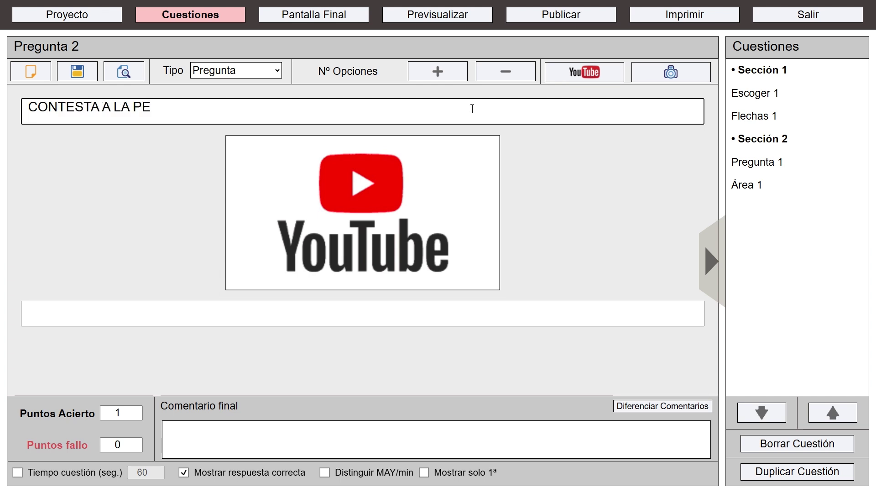
{"action": "key", "text": "BackSpace"}
{"action": "type", "text": "REGUNTA"}
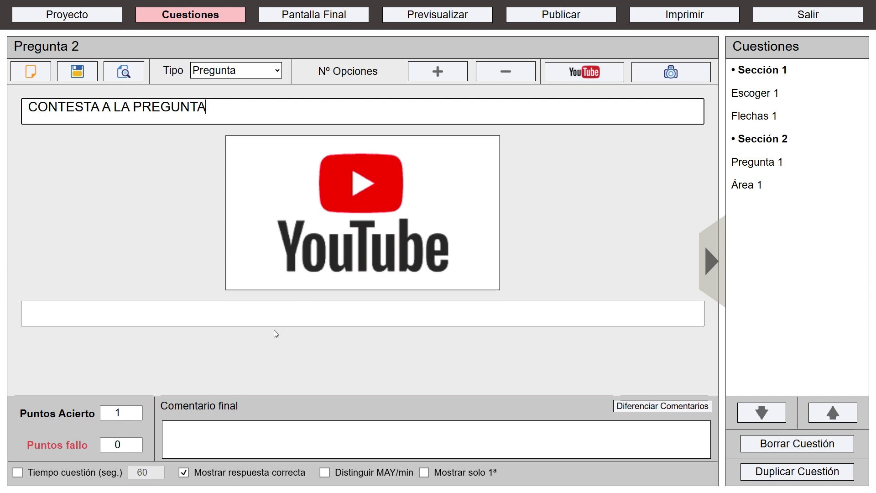
- Enter RED as the correct answer to the video question and save it
{"action": "left_click", "coordinate": [237, 316]}
{"action": "type", "text": "RED"}
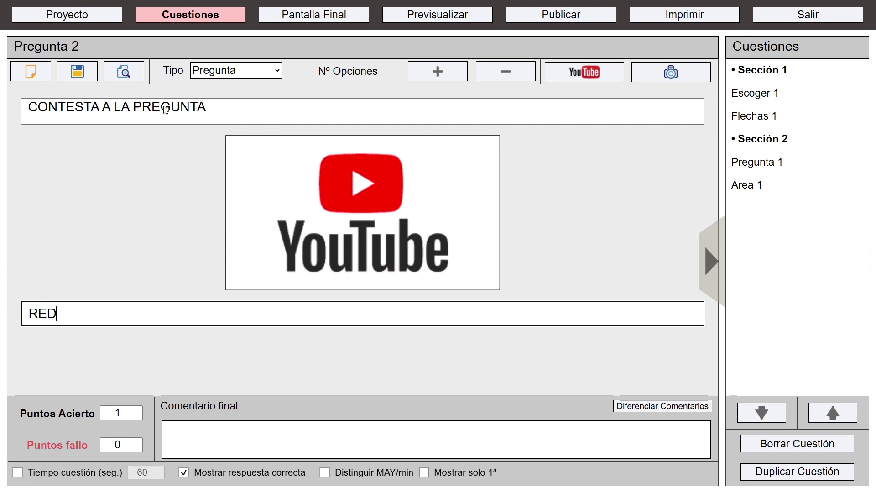
{"action": "left_click", "coordinate": [78, 72]}
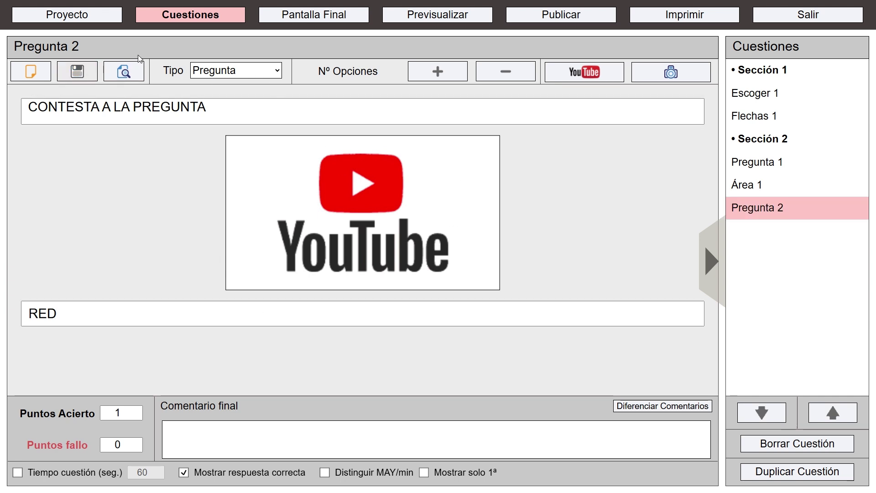
- Preview the video question, play its clip and test it by answering RED
{"action": "left_click", "coordinate": [122, 72]}
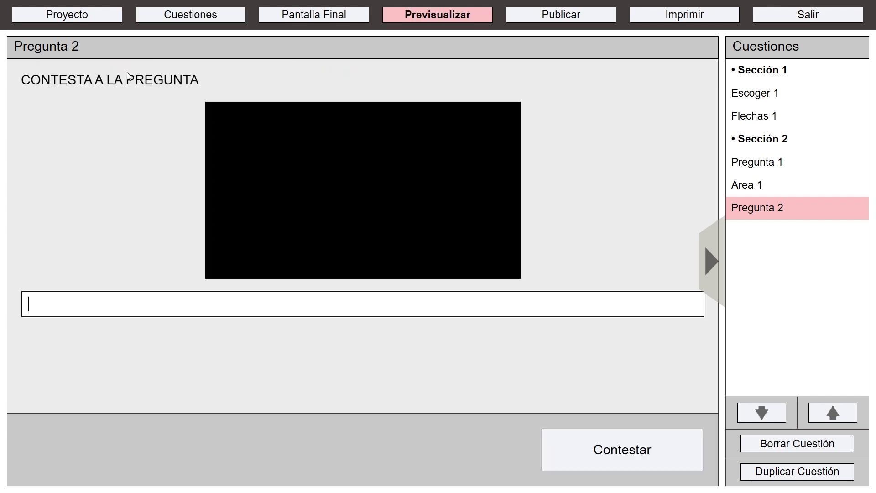
{"action": "left_click", "coordinate": [360, 194]}
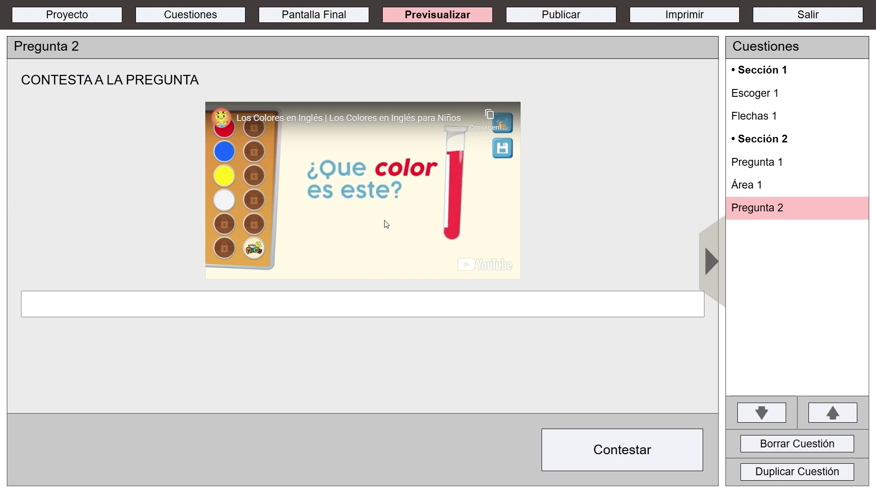
{"action": "left_click", "coordinate": [214, 302]}
{"action": "left_click", "coordinate": [207, 302]}
{"action": "type", "text": "RED"}
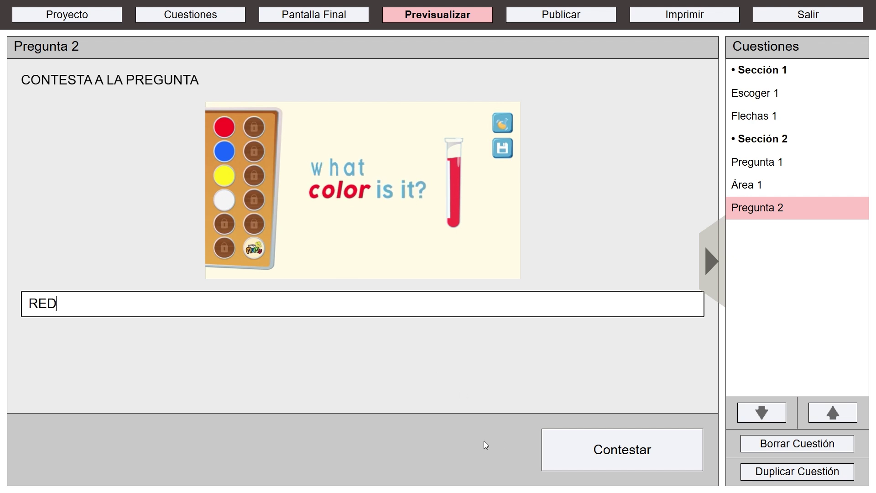
{"action": "left_click", "coordinate": [564, 453]}
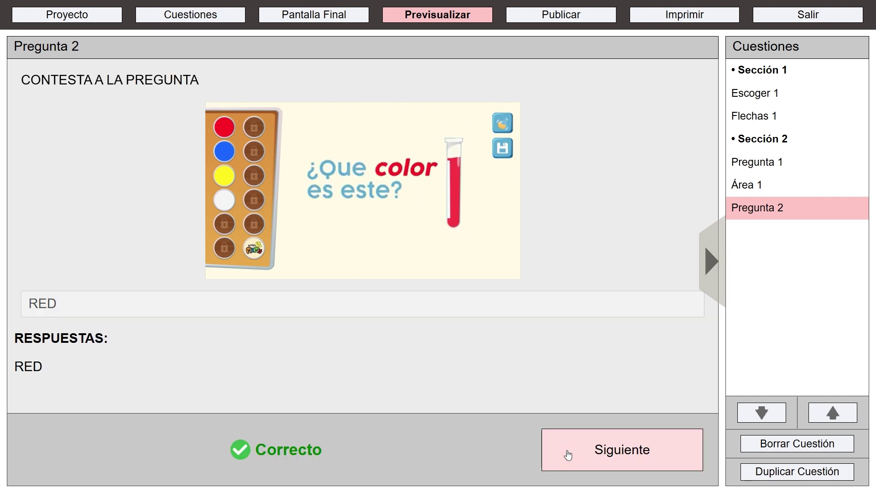
{"action": "left_click", "coordinate": [568, 454]}
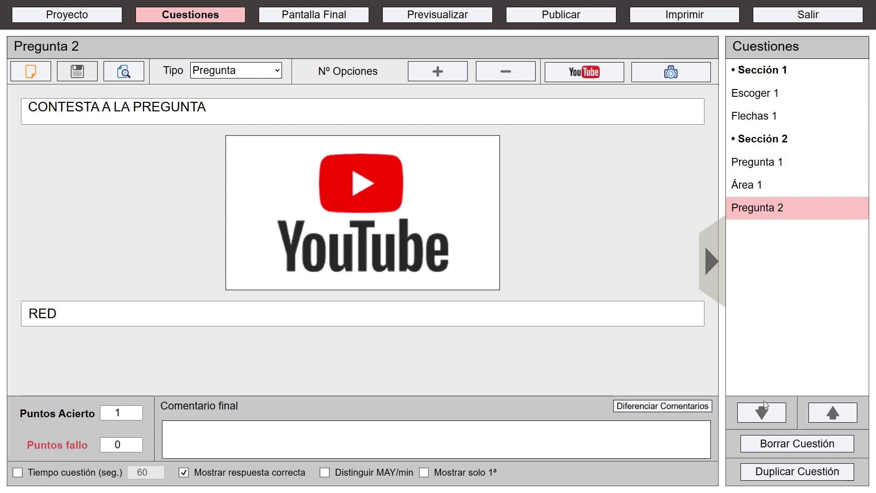
- Reorder the video question so it sits between Pregunta 1 and Área 1 in Sección 2, trying it in Sección 1 on the way
{"action": "left_click", "coordinate": [824, 413]}
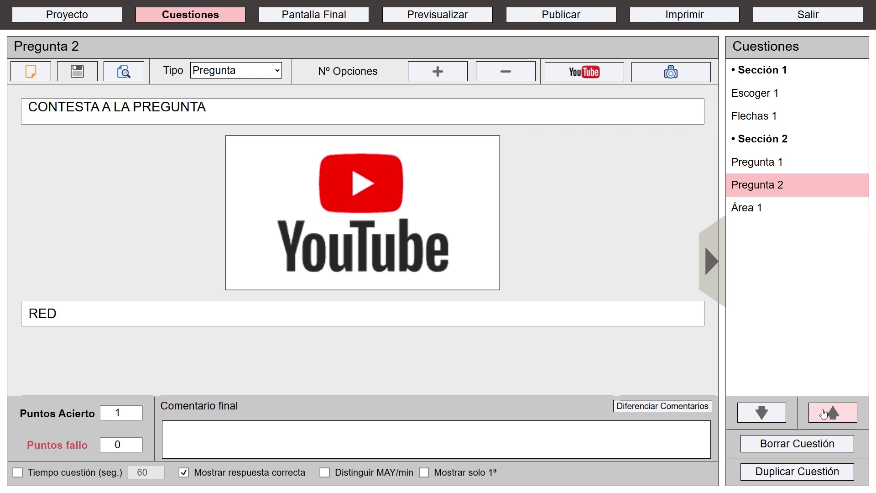
{"action": "left_click", "coordinate": [824, 413]}
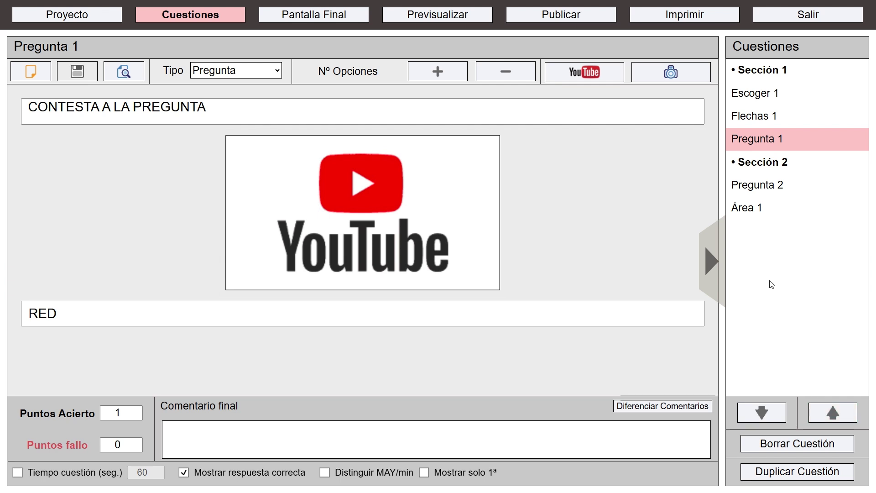
{"action": "left_click", "coordinate": [760, 413]}
{"action": "left_click", "coordinate": [760, 415]}
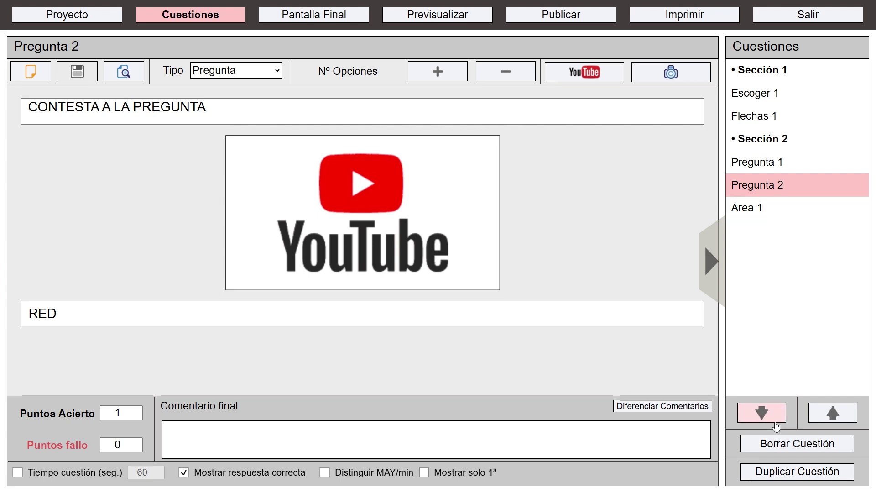
- Look at the Flechas 1 matching question and examine the final screen's scoring and comment options
{"action": "left_click", "coordinate": [769, 167]}
{"action": "left_click", "coordinate": [765, 117]}
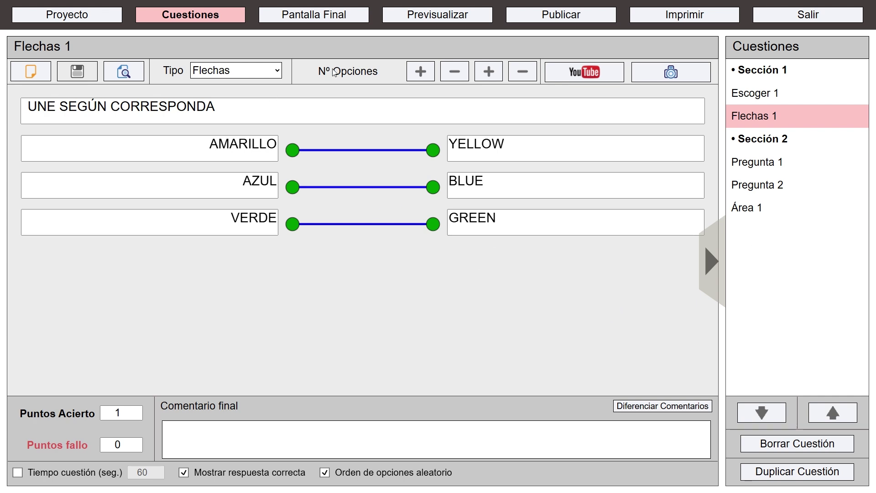
{"action": "left_click", "coordinate": [317, 19]}
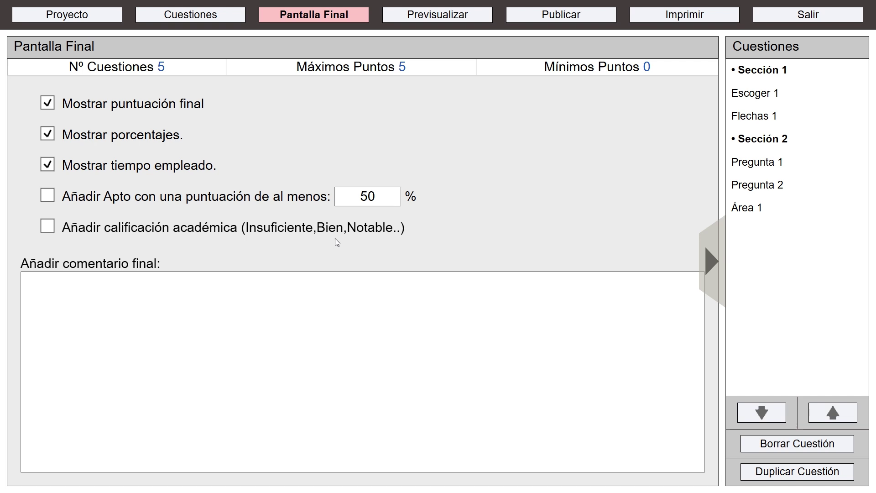
{"action": "left_click", "coordinate": [394, 200]}
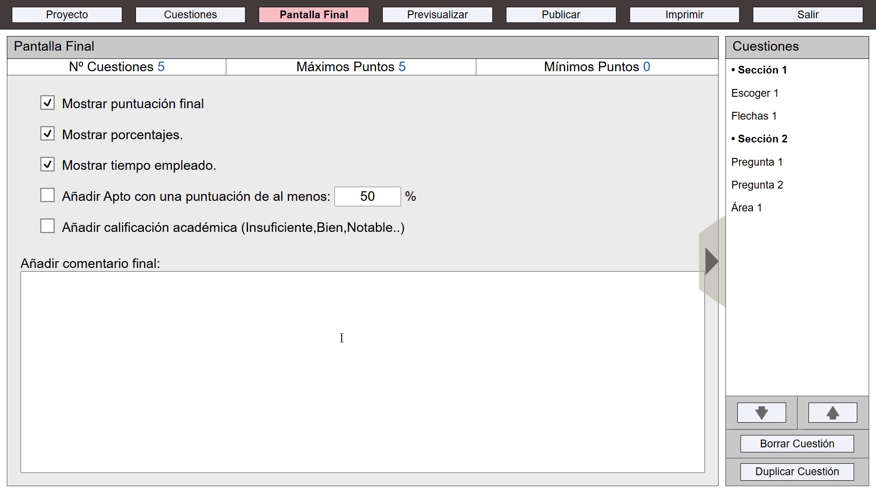
- Preview the whole test and answer the matching question with VERDE–YELLOW, AMARILLO–GREEN and AZUL–BLUE
{"action": "left_click", "coordinate": [430, 21]}
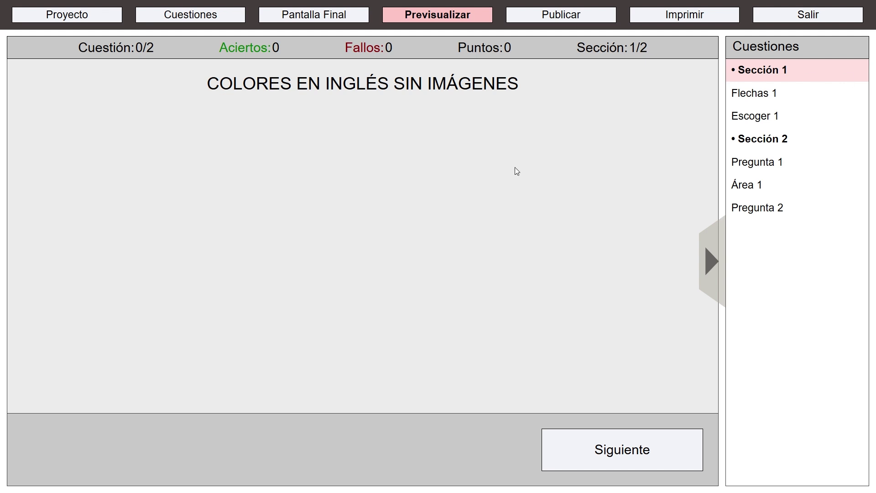
{"action": "left_click", "coordinate": [598, 450]}
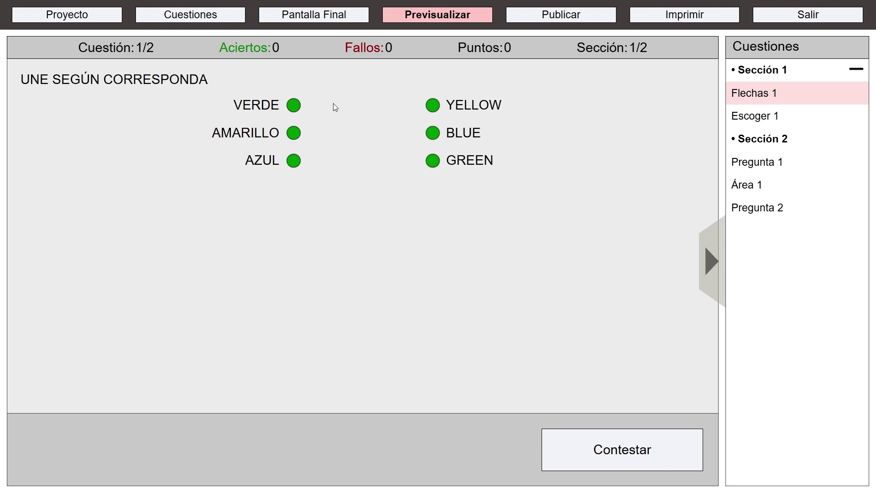
{"action": "left_click_drag", "start_coordinate": [300, 106], "coordinate": [432, 160]}
{"action": "left_click_drag", "start_coordinate": [297, 134], "coordinate": [432, 106]}
{"action": "left_click_drag", "start_coordinate": [296, 161], "coordinate": [433, 107]}
{"action": "left_click", "coordinate": [611, 446]}
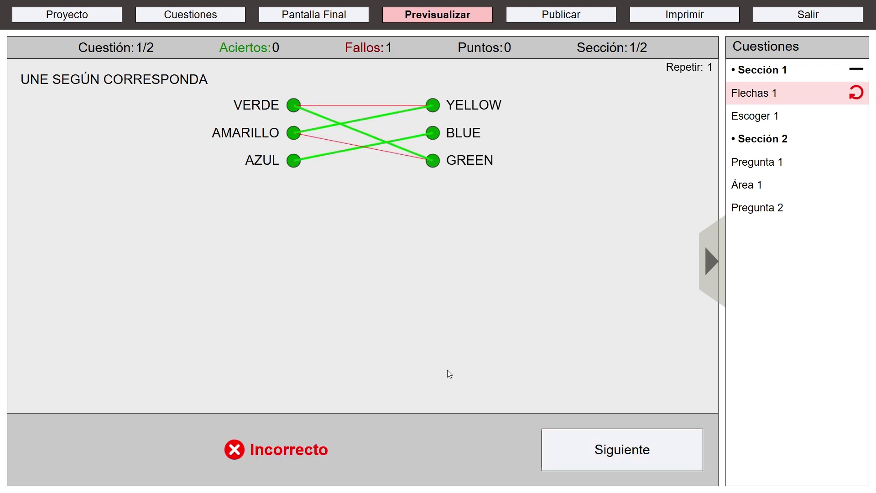
- Answer the ROJO EN INGLÉS question with RED in the preview and continue
{"action": "left_click", "coordinate": [592, 457]}
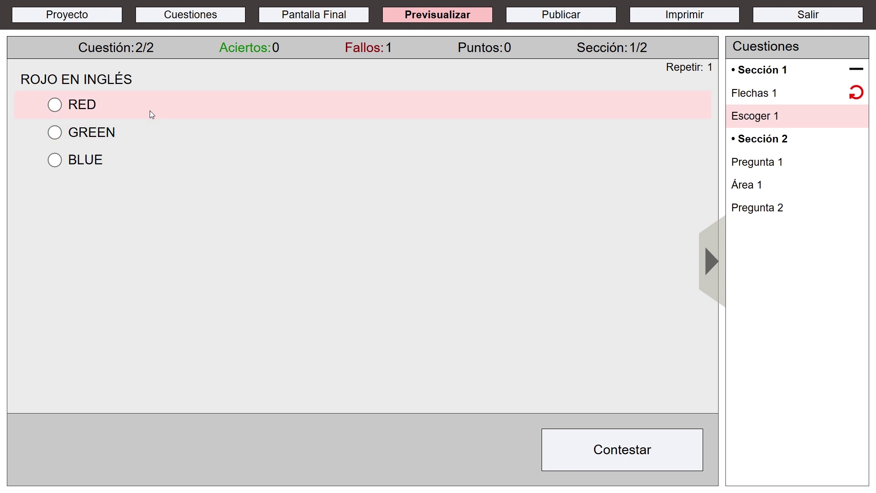
{"action": "left_click", "coordinate": [63, 105]}
{"action": "left_click", "coordinate": [581, 455]}
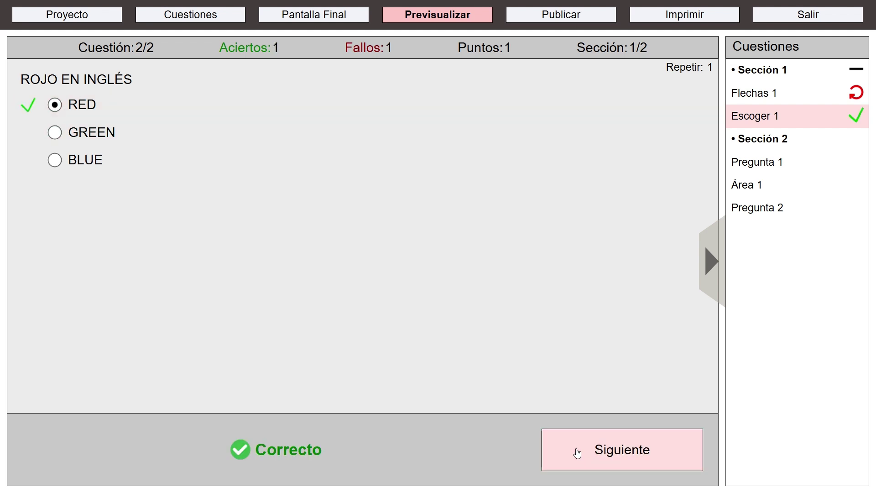
{"action": "left_click", "coordinate": [604, 449]}
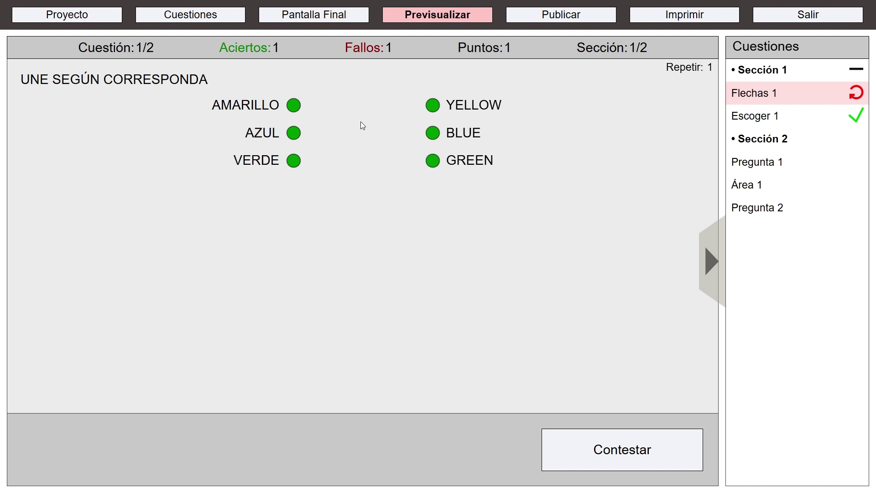
- Answer the repeated matching question with AMARILLO–YELLOW, AZUL–BLUE and VERDE–GREEN, and continue to Sección 2
{"action": "left_click_drag", "start_coordinate": [297, 104], "coordinate": [432, 108]}
{"action": "left_click_drag", "start_coordinate": [298, 135], "coordinate": [433, 134]}
{"action": "mouse_move", "coordinate": [294, 163]}
{"action": "left_mouse_down"}
{"action": "mouse_move", "coordinate": [415, 170]}
{"action": "mouse_move", "coordinate": [431, 162]}
{"action": "left_mouse_up"}
{"action": "left_click", "coordinate": [560, 464]}
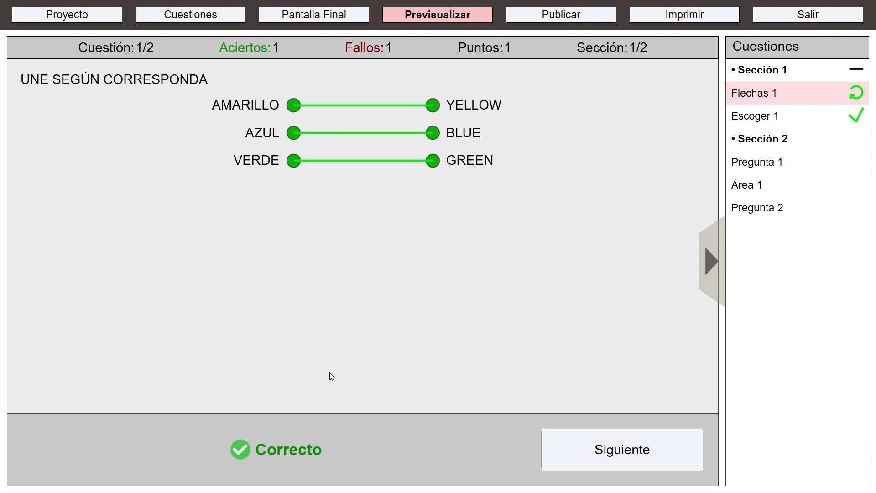
{"action": "left_click", "coordinate": [664, 463]}
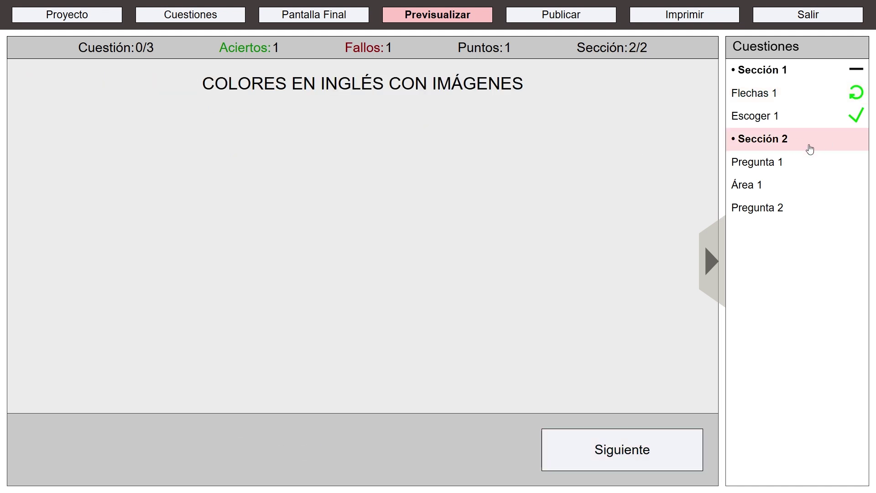
- Answer GREEN to the question about the square's colour and pick the yellow apple in the clickable-area question
{"action": "left_click", "coordinate": [637, 450]}
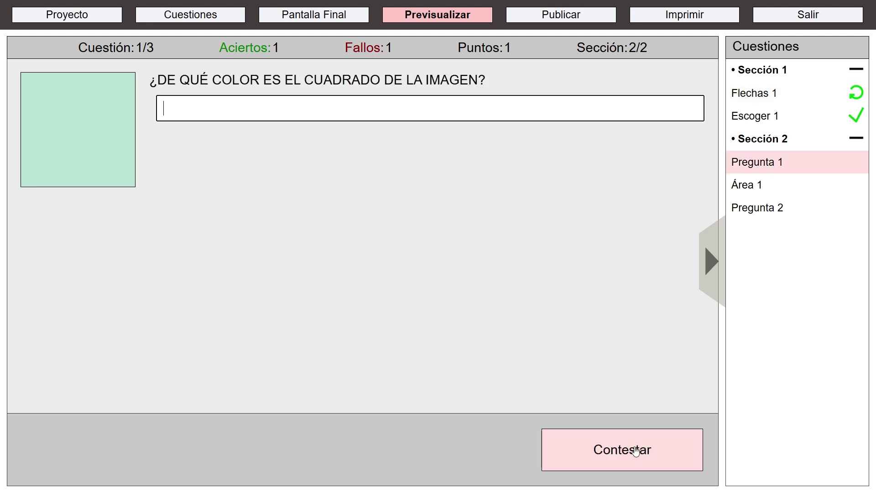
{"action": "left_click", "coordinate": [210, 108]}
{"action": "type", "text": "GREEN"}
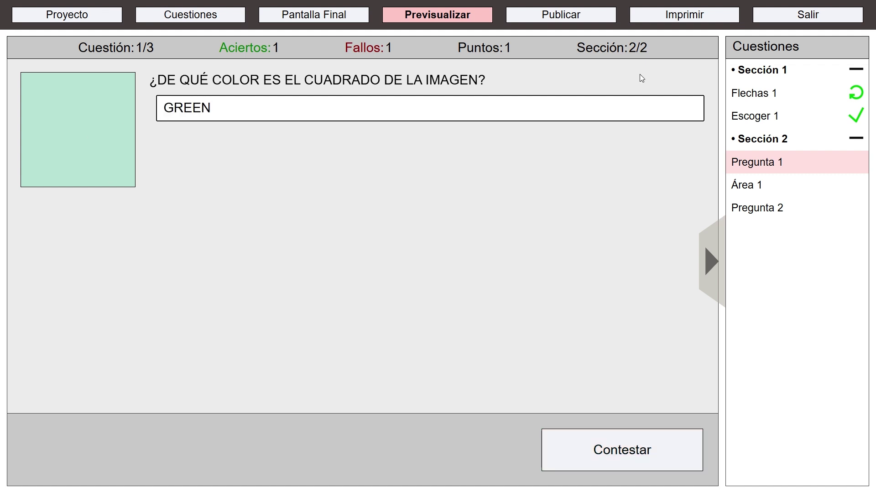
{"action": "left_click", "coordinate": [596, 447]}
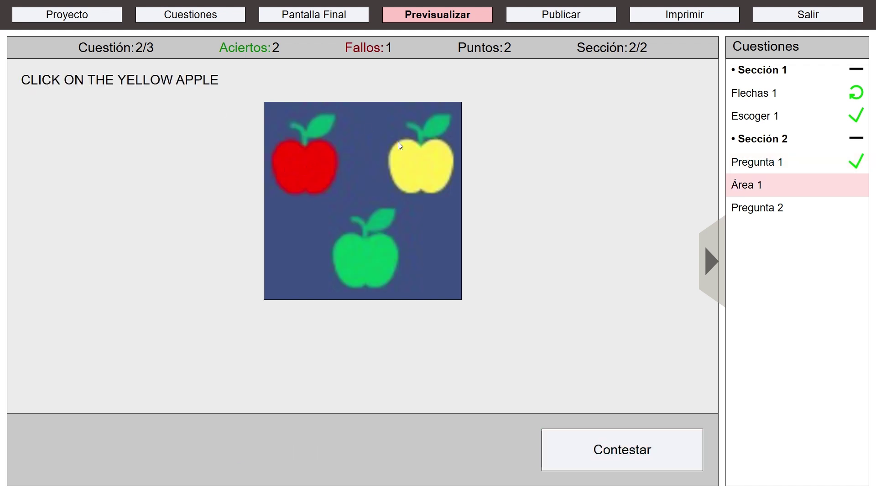
{"action": "left_click", "coordinate": [410, 160]}
{"action": "left_click", "coordinate": [678, 465]}
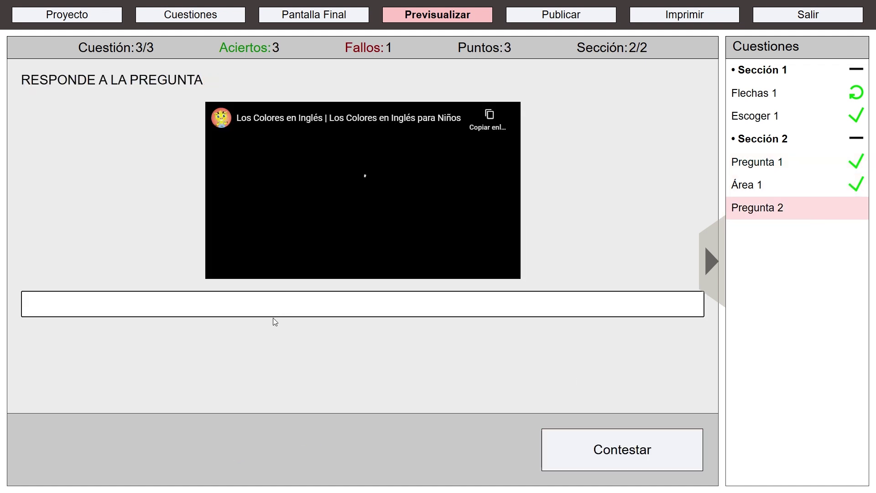
- Play the clip in the last previewed question, answer RED and proceed to the test's final results
{"action": "left_click", "coordinate": [363, 192]}
{"action": "left_click", "coordinate": [165, 295]}
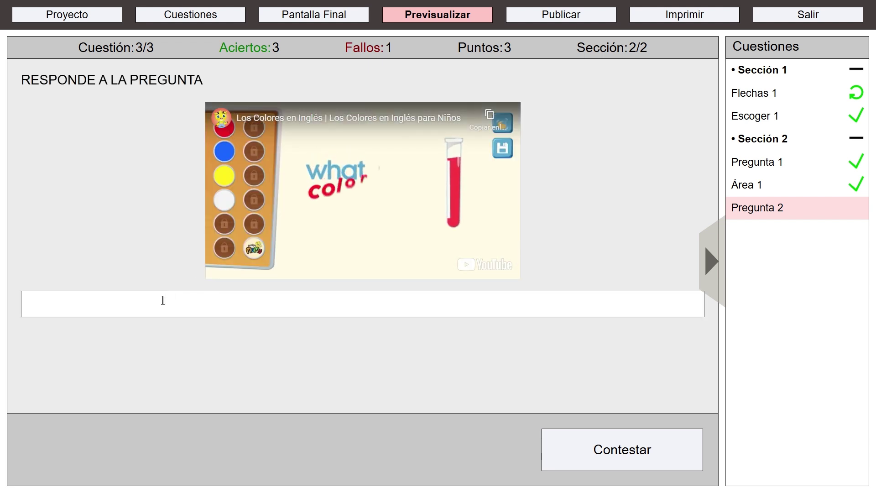
{"action": "type", "text": "RED"}
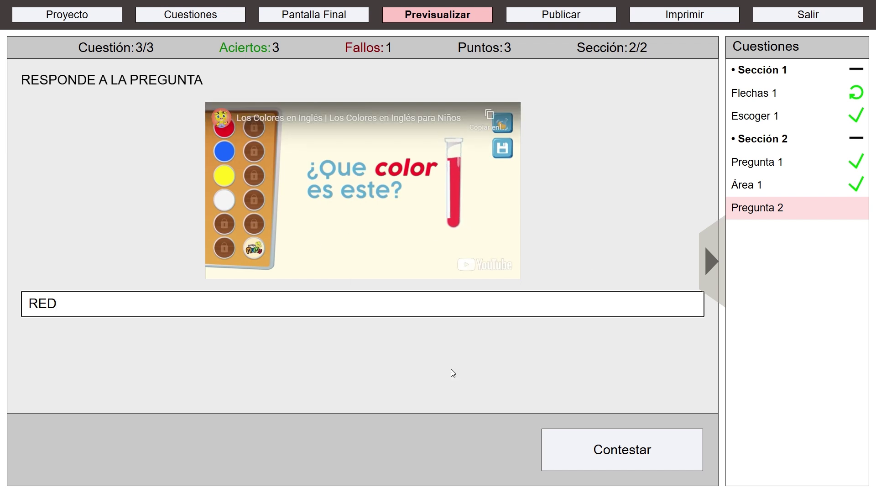
{"action": "left_click", "coordinate": [611, 447]}
{"action": "left_click", "coordinate": [614, 436]}
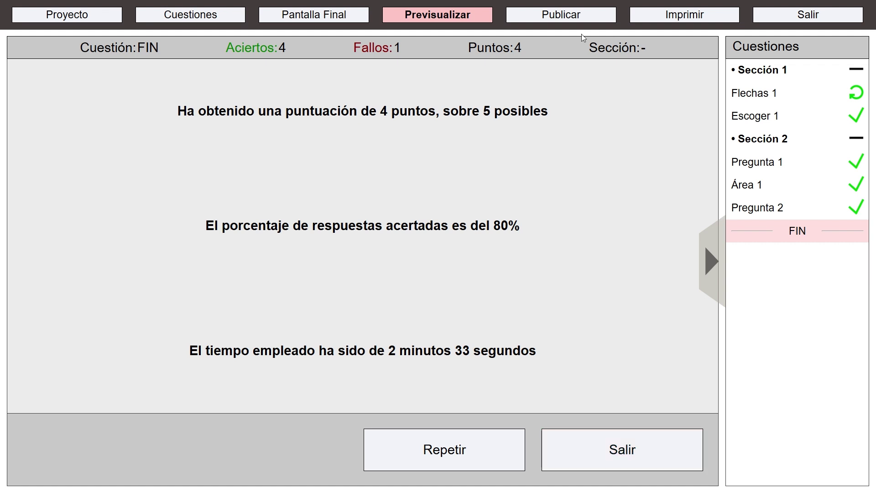
- Publish the test on Daypo and dismiss the sharing dialog
{"action": "left_click", "coordinate": [545, 23]}
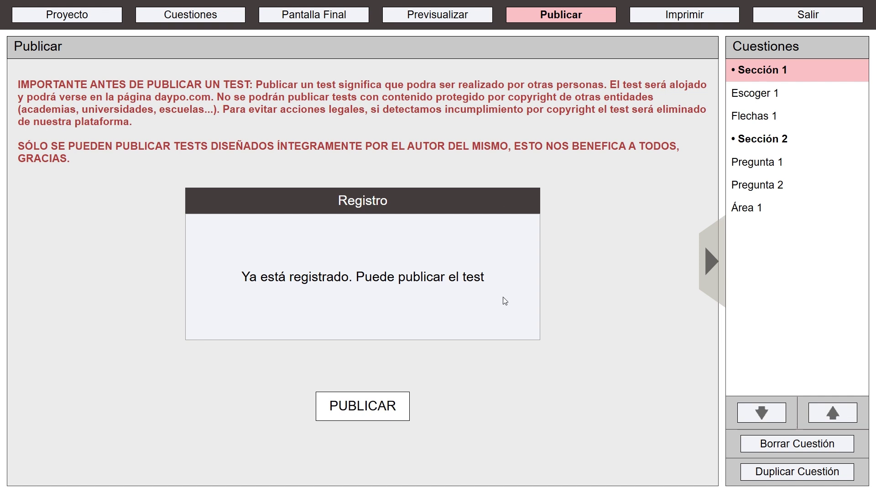
{"action": "left_click", "coordinate": [358, 416]}
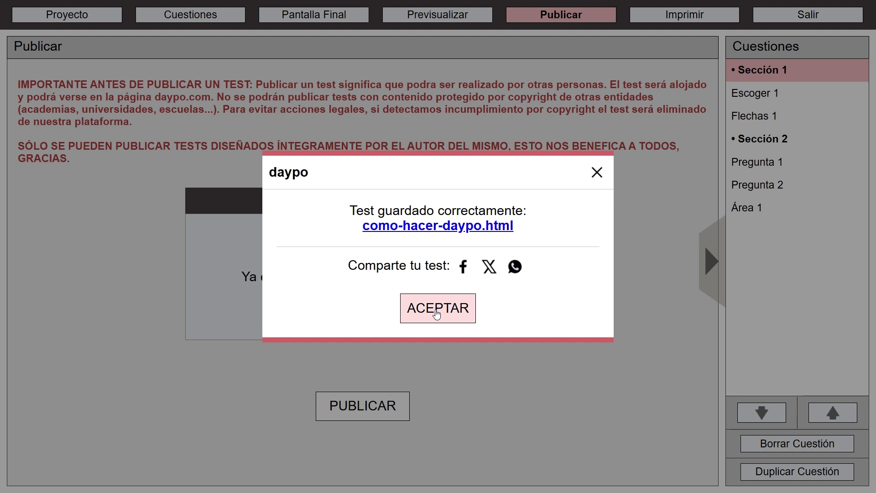
{"action": "left_click", "coordinate": [597, 173]}
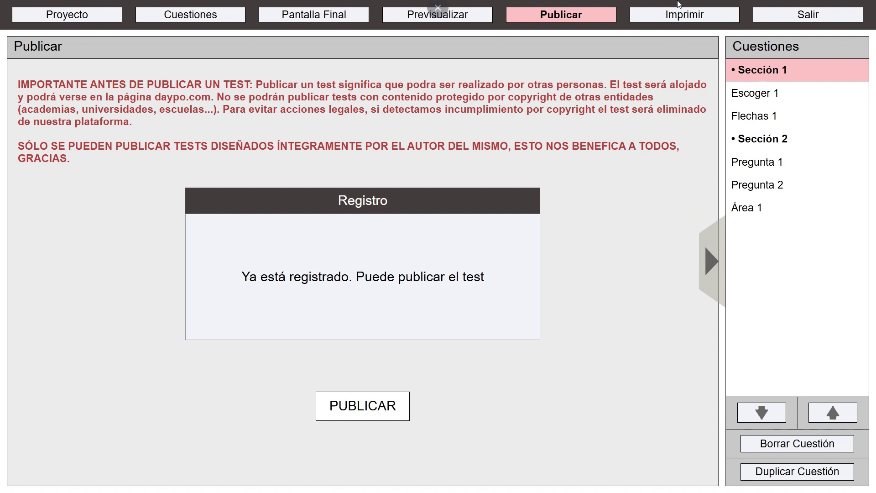
- Check the print preview of the test without solutions at Normal letter size, and cancel printing
{"action": "left_click", "coordinate": [671, 16]}
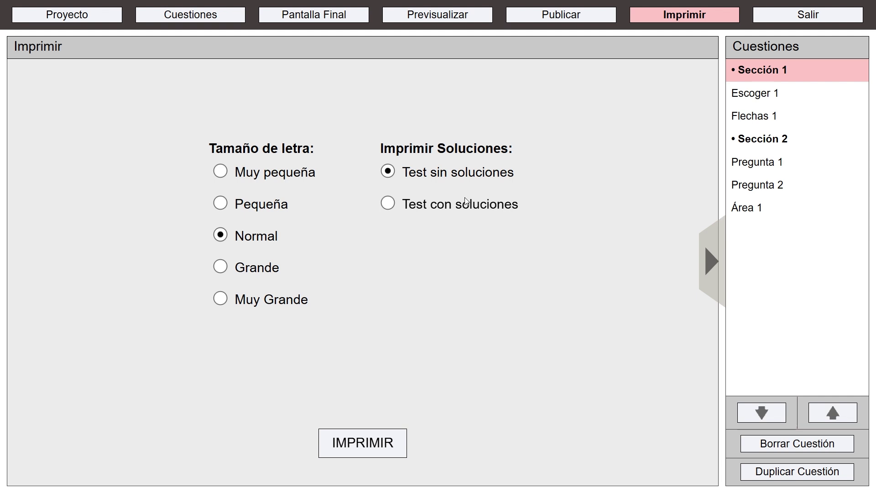
{"action": "left_click", "coordinate": [390, 449]}
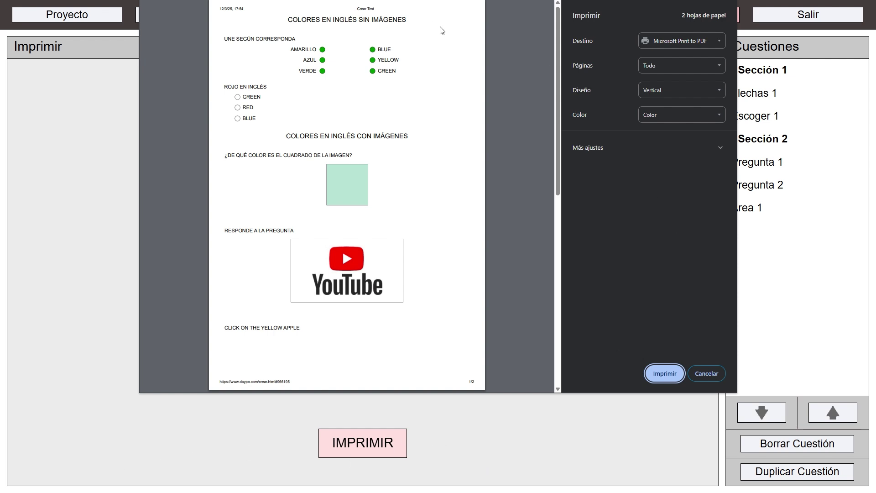
{"action": "left_click_drag", "start_coordinate": [557, 30], "coordinate": [586, 4]}
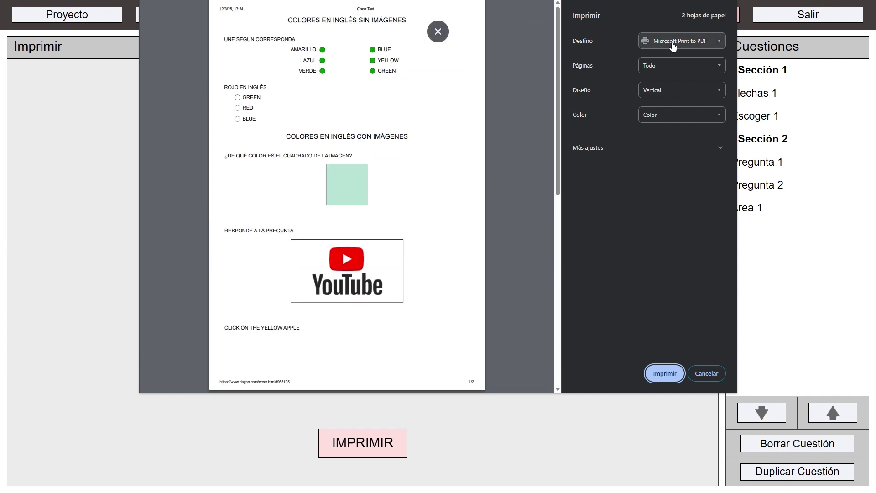
{"action": "left_click", "coordinate": [706, 373]}
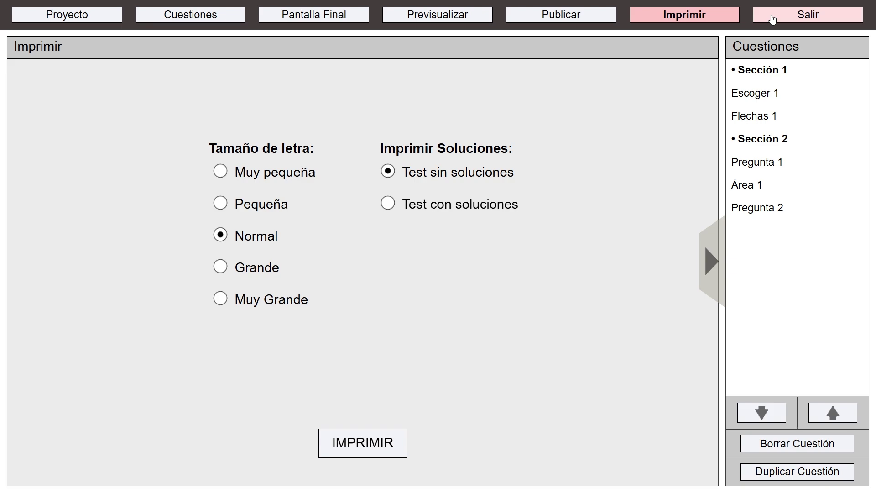
- Exit the test editor and confirm leaving for the account's list of tests
{"action": "left_click", "coordinate": [772, 19]}
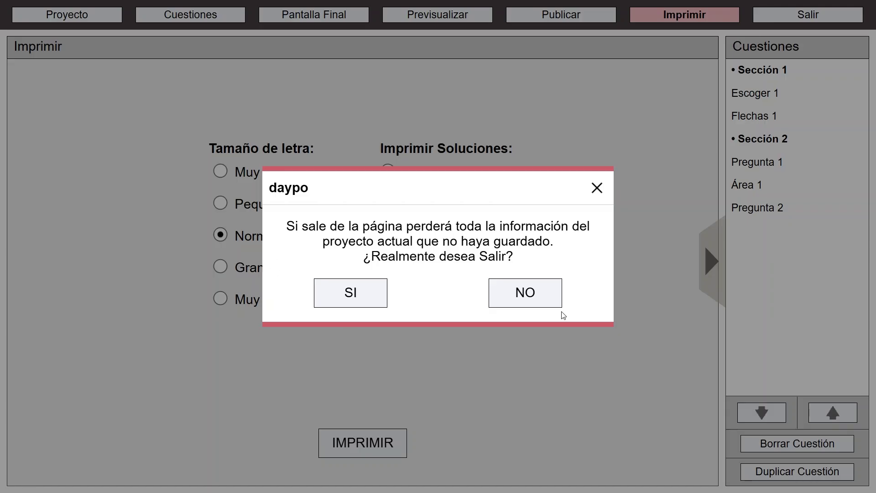
{"action": "left_click", "coordinate": [361, 298]}
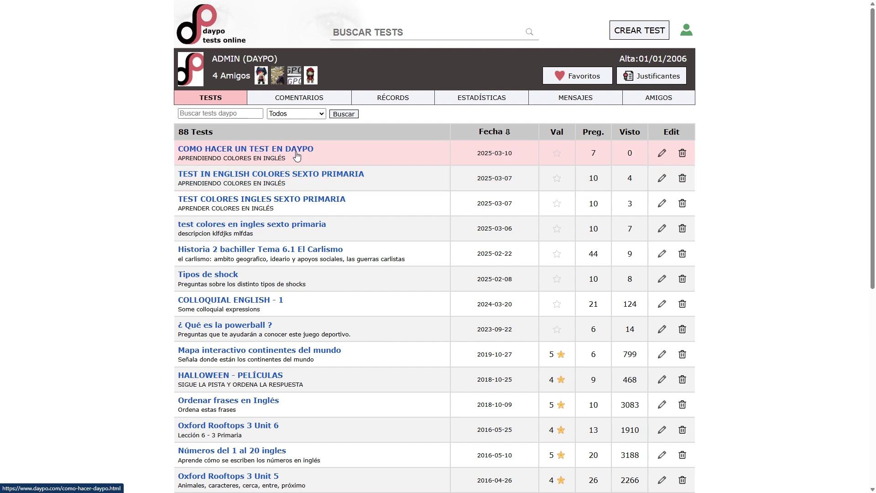
- Open the published test COMO HACER UN TEST EN DAYPO for editing and exit back to the test list
{"action": "left_click", "coordinate": [662, 155]}
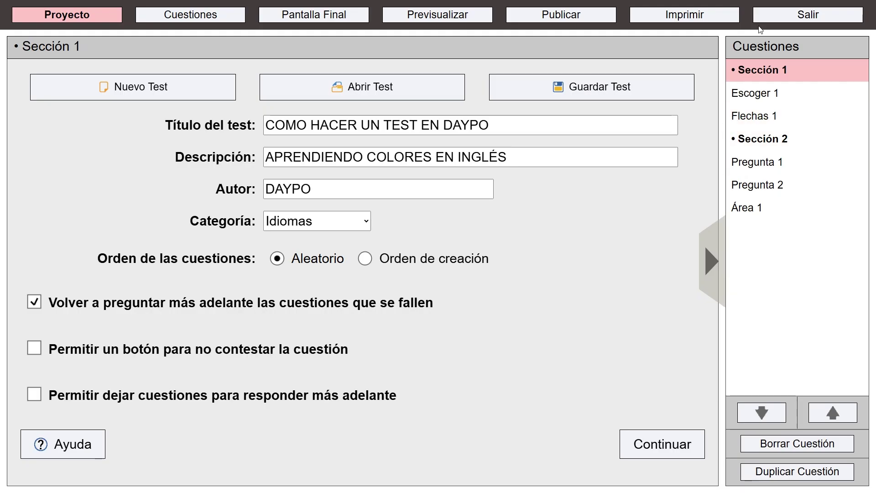
{"action": "left_click", "coordinate": [774, 18]}
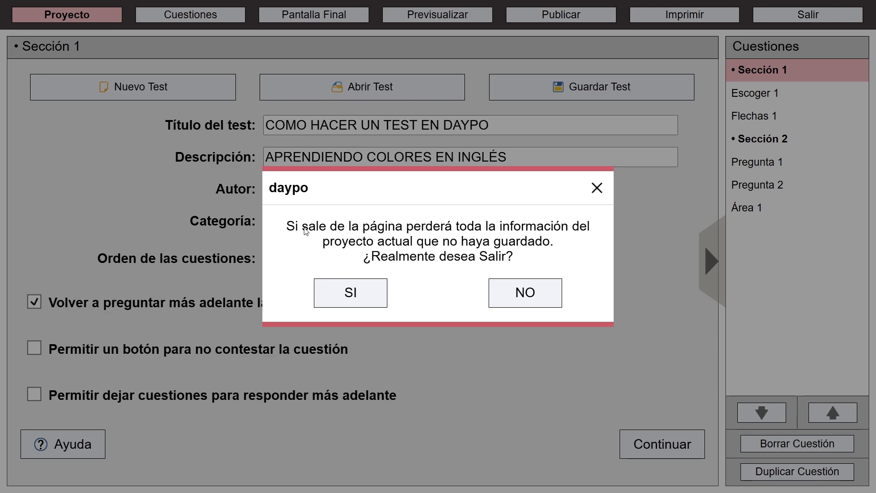
{"action": "left_click", "coordinate": [357, 292]}
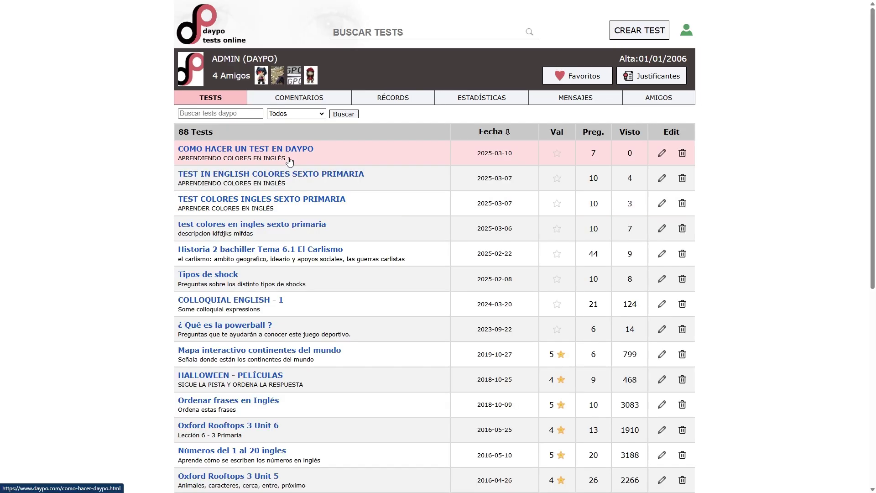